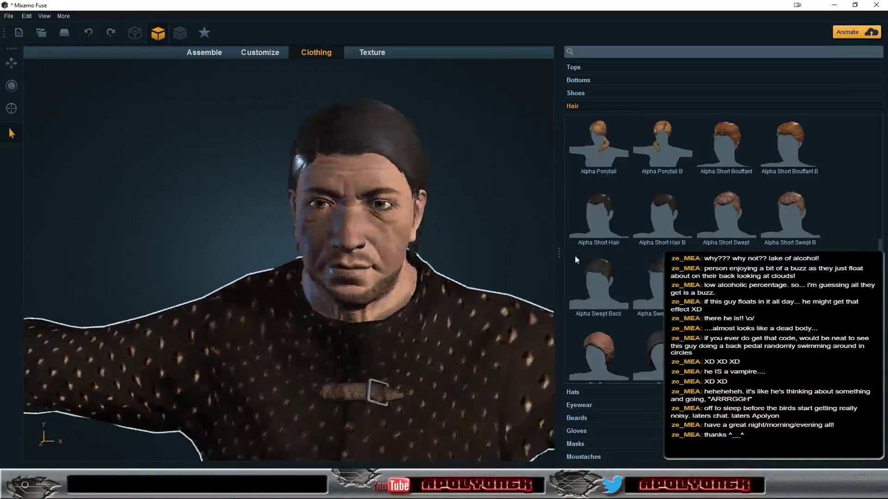
# Try the Alpha Medium Messy hairstyle on the character and orbit around the head.
pyautogui.scroll(-2, 884, 278)
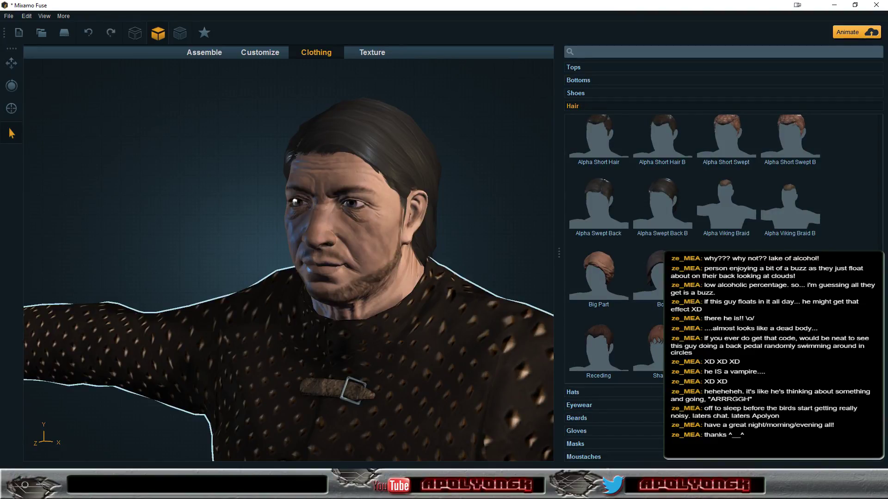
pyautogui.scroll(2, 875, 226)
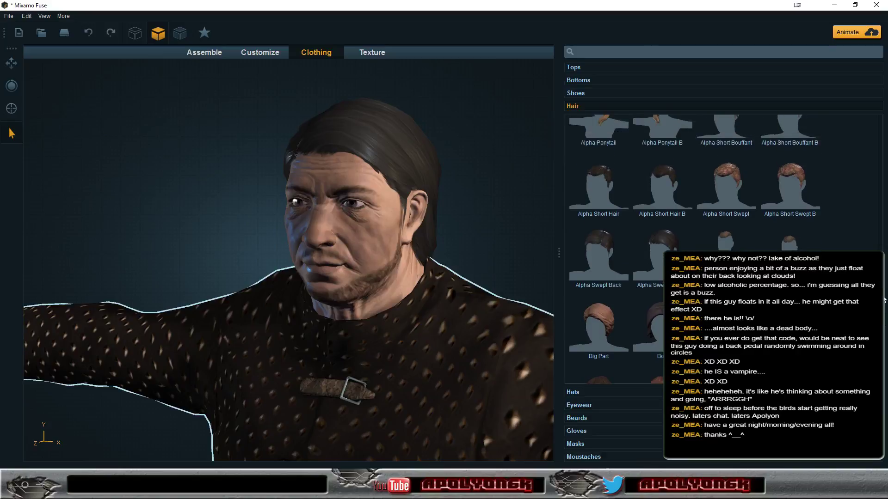
pyautogui.scroll(2, 876, 225)
pyautogui.scroll(2, 876, 226)
pyautogui.scroll(2, 875, 225)
pyautogui.scroll(1, 875, 225)
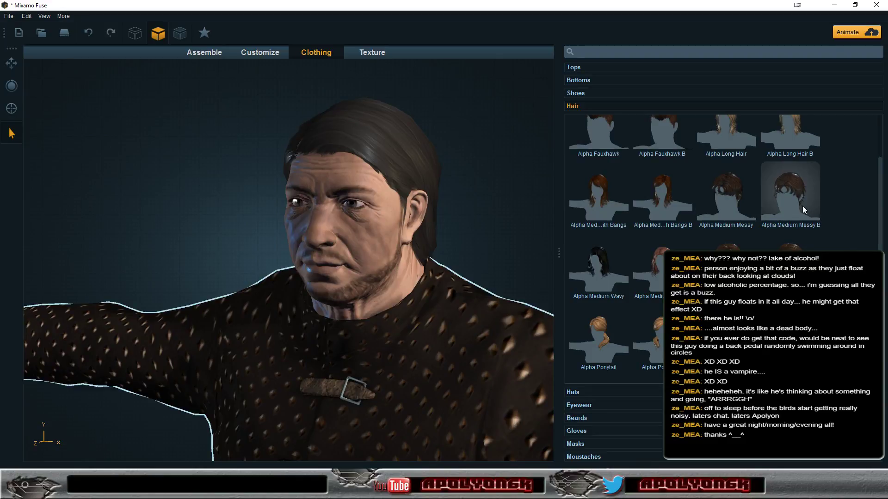
pyautogui.click(726, 207)
pyautogui.moveTo(492, 211)
pyautogui.mouseDown()
pyautogui.moveTo(256, 211)
pyautogui.moveTo(796, 204)
pyautogui.moveTo(472, 207)
pyautogui.moveTo(568, 200)
pyautogui.moveTo(791, 207)
pyautogui.moveTo(516, 212)
pyautogui.mouseUp()
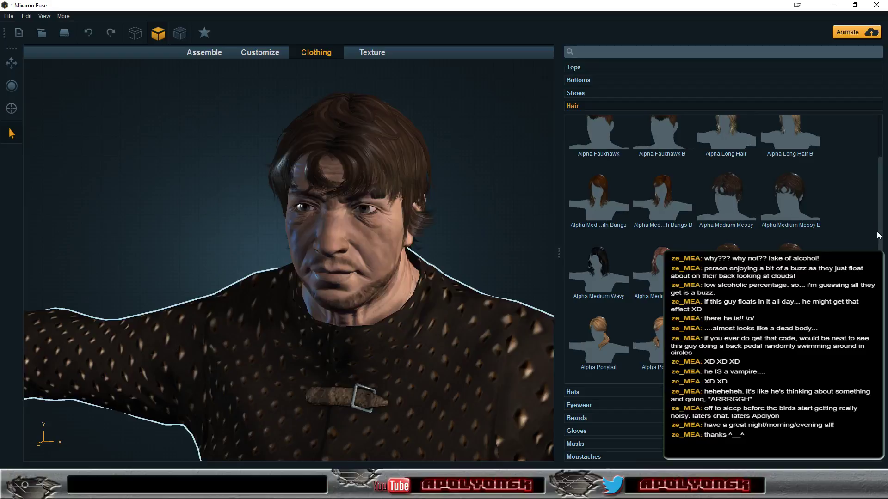
# Apply the red Alpha Fauxhawk hairstyle and view it in side profile.
pyautogui.moveTo(881, 226)
pyautogui.mouseDown()
pyautogui.moveTo(878, 182)
pyautogui.moveTo(867, 223)
pyautogui.mouseUp()
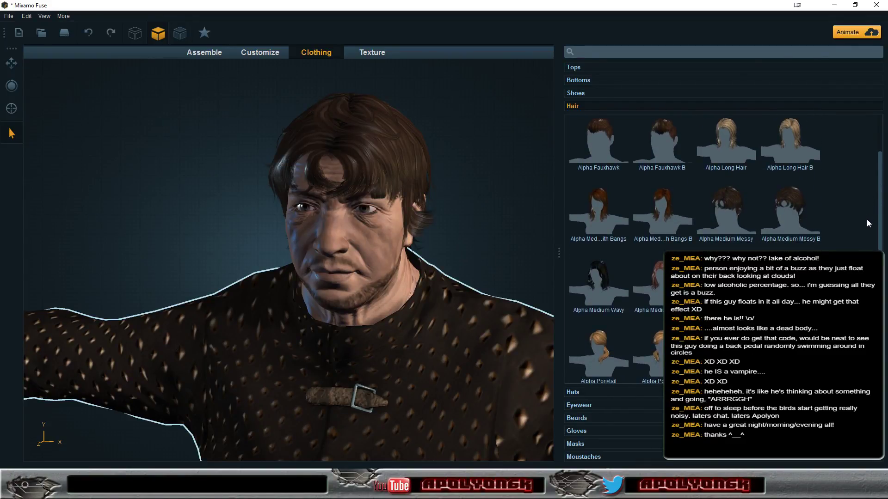
pyautogui.click(607, 156)
pyautogui.moveTo(506, 207)
pyautogui.mouseDown()
pyautogui.moveTo(354, 192)
pyautogui.moveTo(623, 193)
pyautogui.moveTo(488, 193)
pyautogui.moveTo(554, 204)
pyautogui.mouseUp()
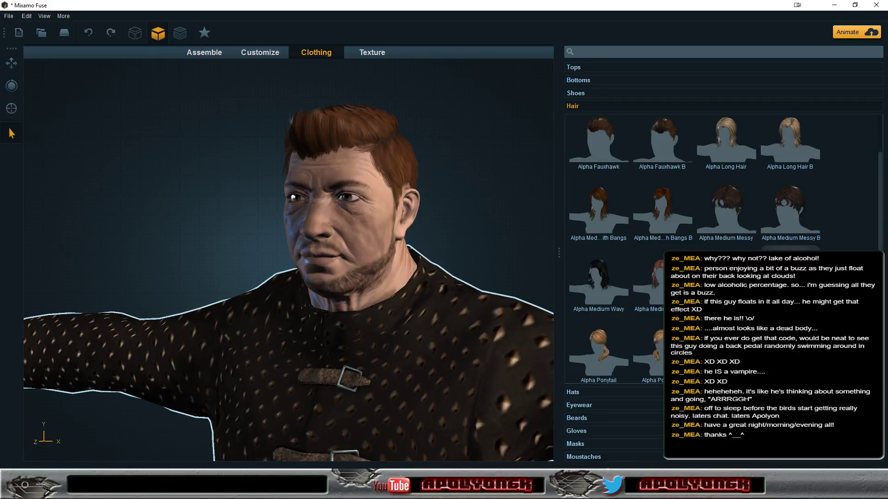
# Try the Alpha Long Hair style and inspect both profiles.
pyautogui.click(790, 277)
pyautogui.moveTo(494, 256); pyautogui.dragTo(639, 248)
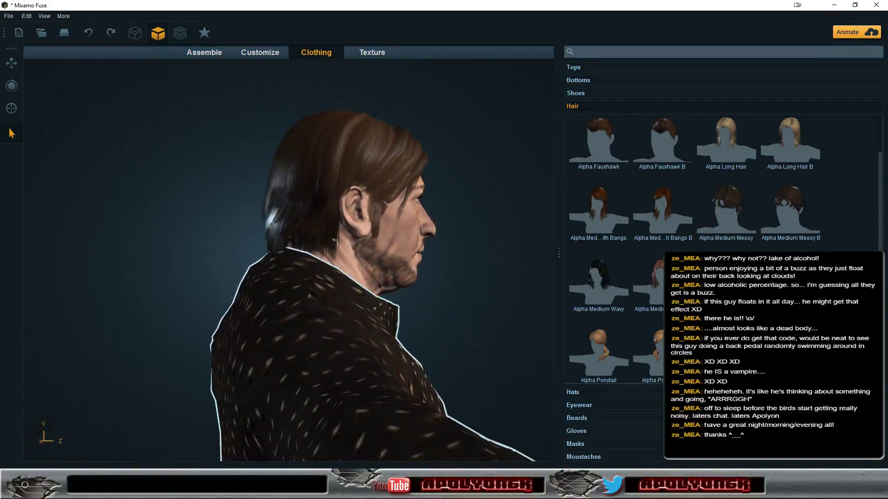
pyautogui.moveTo(519, 254); pyautogui.dragTo(374, 257)
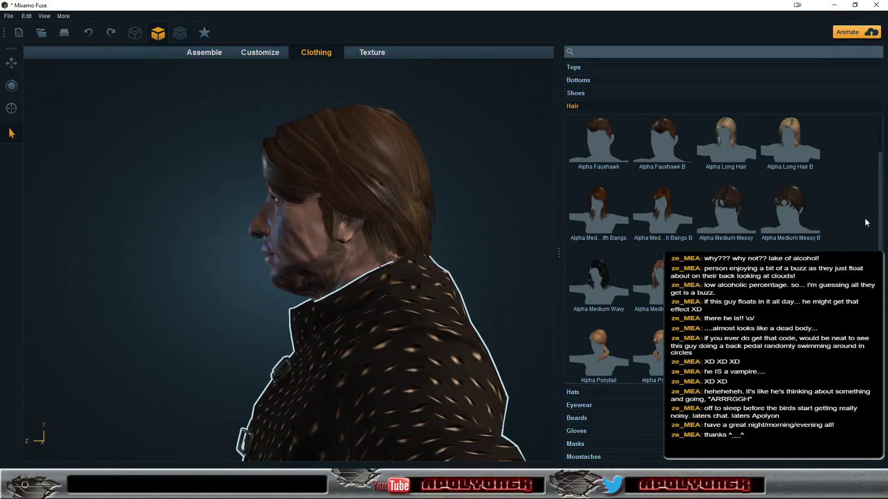
pyautogui.moveTo(881, 218)
pyautogui.mouseDown()
pyautogui.moveTo(885, 335)
pyautogui.moveTo(884, 289)
pyautogui.moveTo(884, 319)
pyautogui.mouseUp()
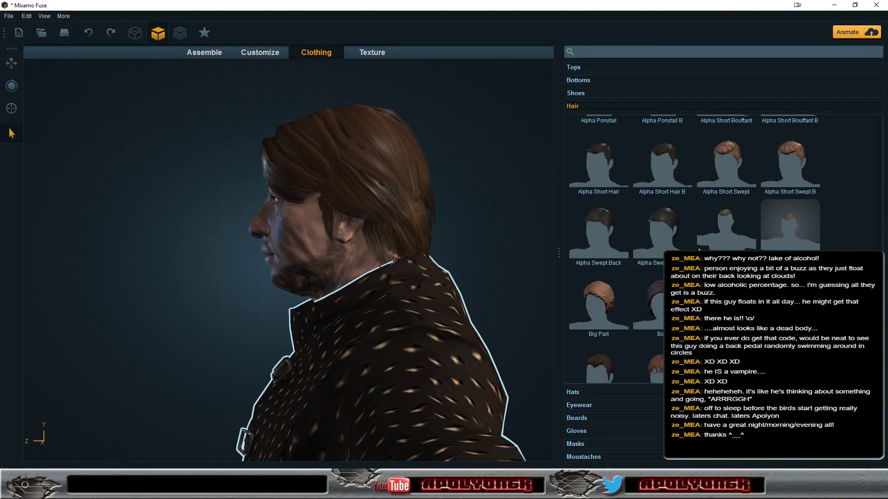
# Apply the Viking Braid ponytail hairstyle and view the back of the head.
pyautogui.click(700, 250)
pyautogui.moveTo(503, 236)
pyautogui.mouseDown()
pyautogui.moveTo(220, 246)
pyautogui.moveTo(636, 239)
pyautogui.moveTo(138, 241)
pyautogui.mouseUp()
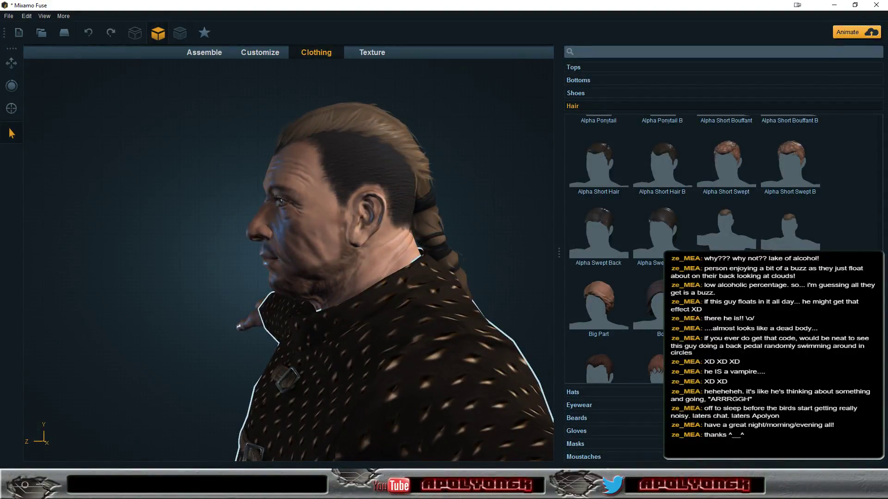
pyautogui.scroll(-1, 662, 250)
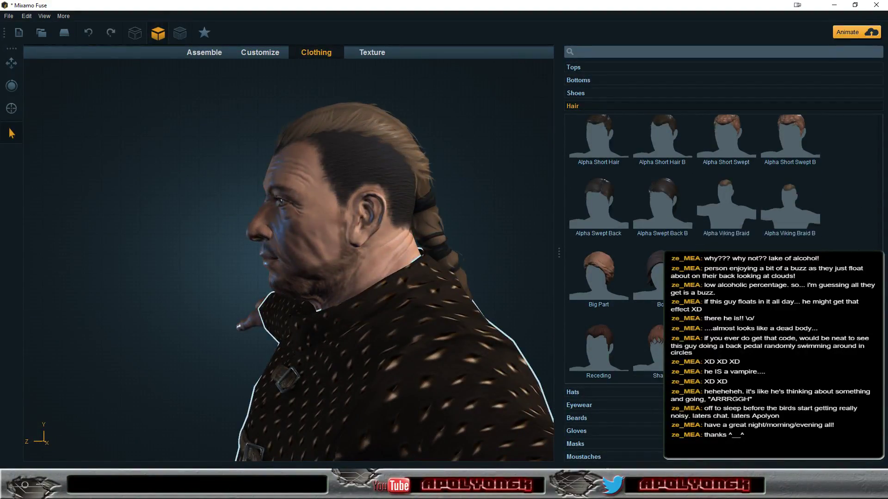
# Try the shaggy brown hairstyle, then scroll through the Hair thumbnails.
pyautogui.click(659, 353)
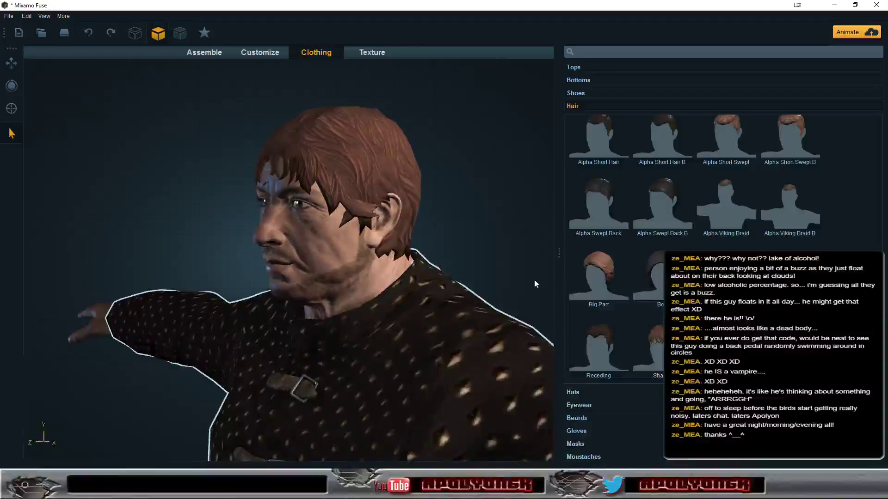
pyautogui.scroll(1, 878, 223)
pyautogui.scroll(2, 879, 223)
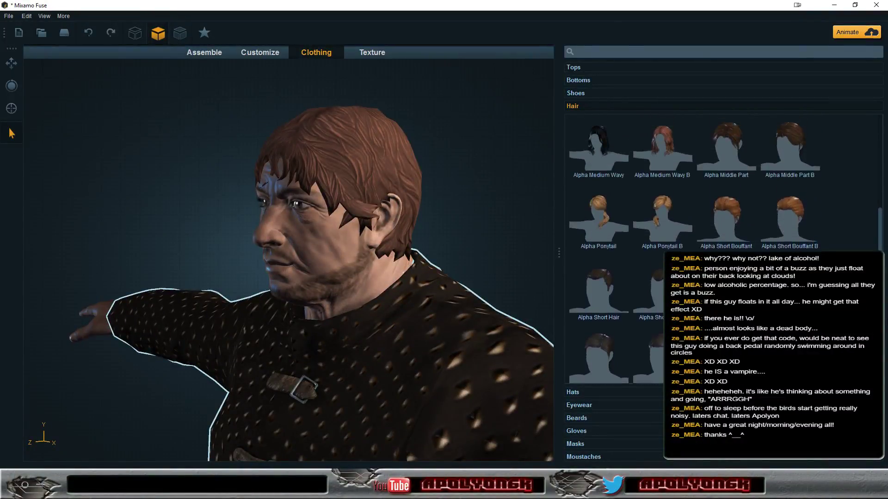
pyautogui.scroll(2, 878, 224)
pyautogui.scroll(2, 879, 224)
pyautogui.scroll(1, 878, 224)
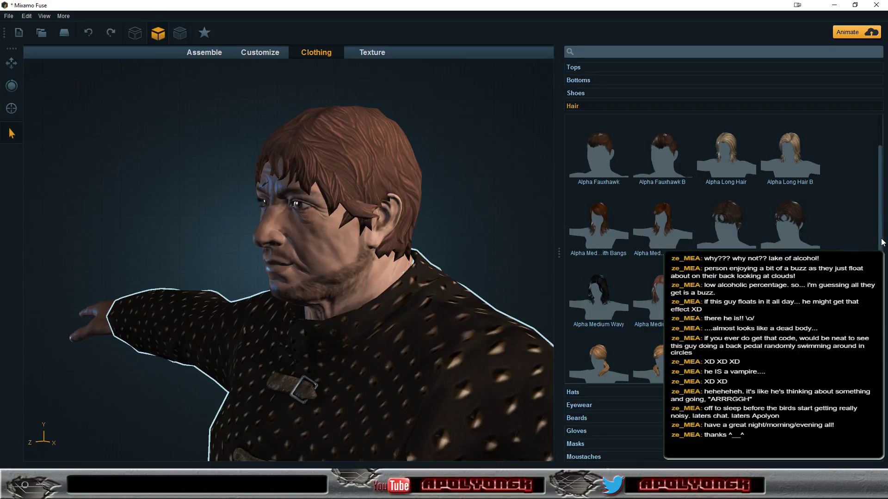
pyautogui.moveTo(882, 242); pyautogui.dragTo(884, 374)
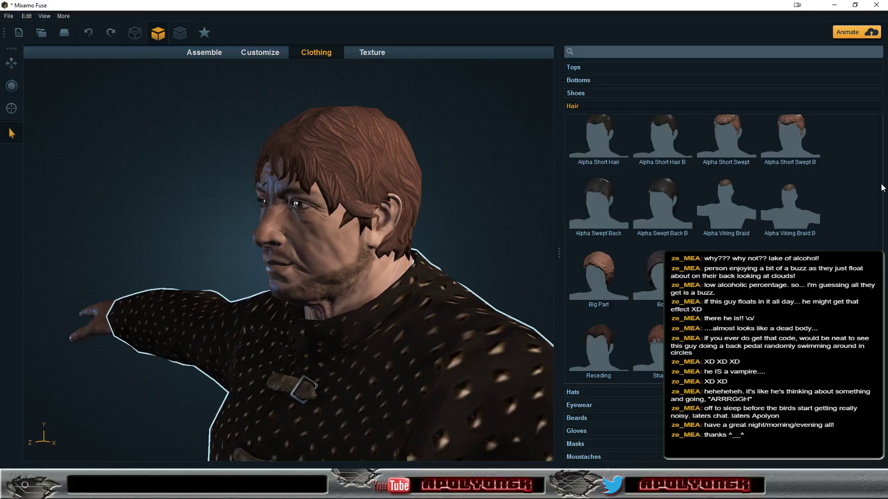
# Apply the dark Alpha Swept Back hairstyle and orbit around the head.
pyautogui.click(663, 212)
pyautogui.moveTo(542, 221)
pyautogui.mouseDown()
pyautogui.moveTo(711, 225)
pyautogui.moveTo(740, 259)
pyautogui.moveTo(590, 240)
pyautogui.moveTo(592, 231)
pyautogui.mouseUp()
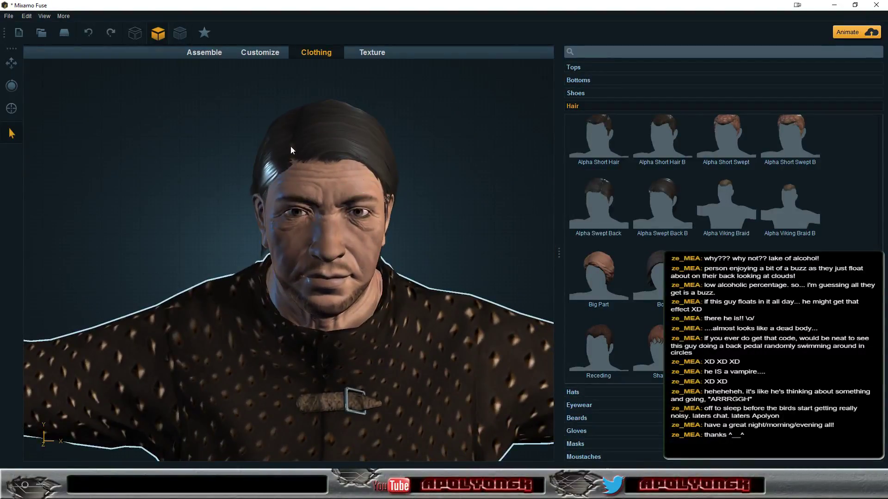
pyautogui.moveTo(412, 160)
pyautogui.mouseDown()
pyautogui.moveTo(543, 175)
pyautogui.moveTo(397, 159)
pyautogui.mouseUp()
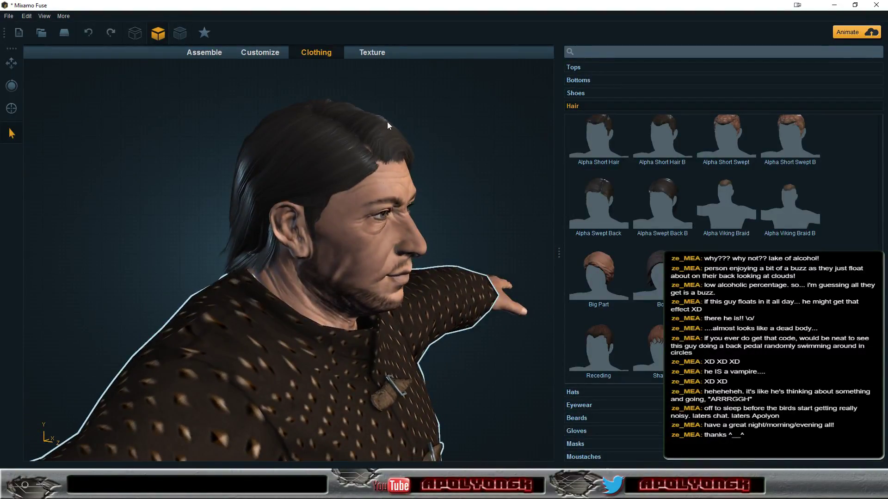
pyautogui.moveTo(456, 145)
pyautogui.mouseDown()
pyautogui.moveTo(456, 156)
pyautogui.moveTo(142, 161)
pyautogui.moveTo(379, 156)
pyautogui.mouseUp()
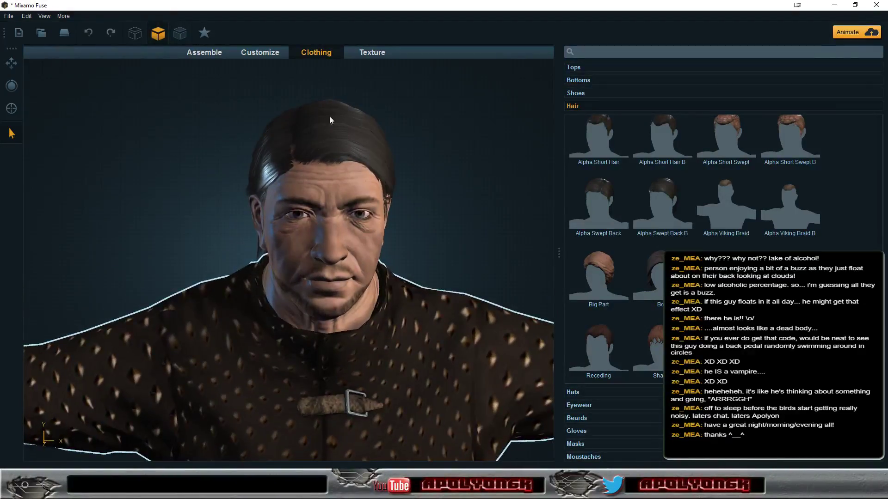
pyautogui.moveTo(439, 138)
pyautogui.mouseDown()
pyautogui.moveTo(137, 154)
pyautogui.moveTo(496, 153)
pyautogui.moveTo(809, 137)
pyautogui.moveTo(467, 159)
pyautogui.mouseUp()
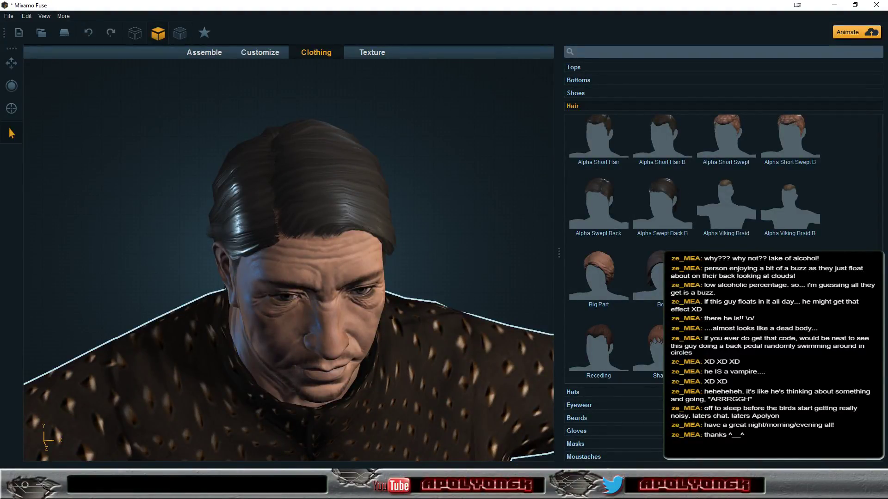
# Scroll the Hair list back to the Viking Braid hairstyle.
pyautogui.scroll(3, 873, 235)
pyautogui.scroll(3, 874, 234)
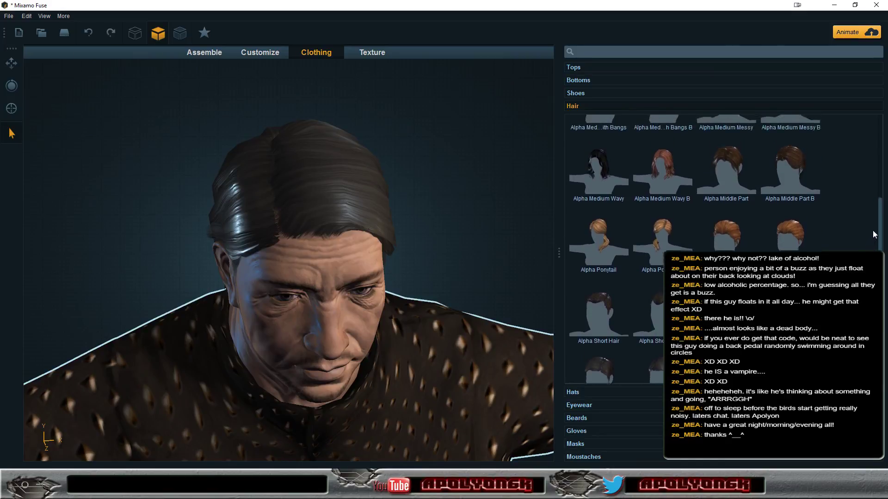
pyautogui.scroll(3, 874, 235)
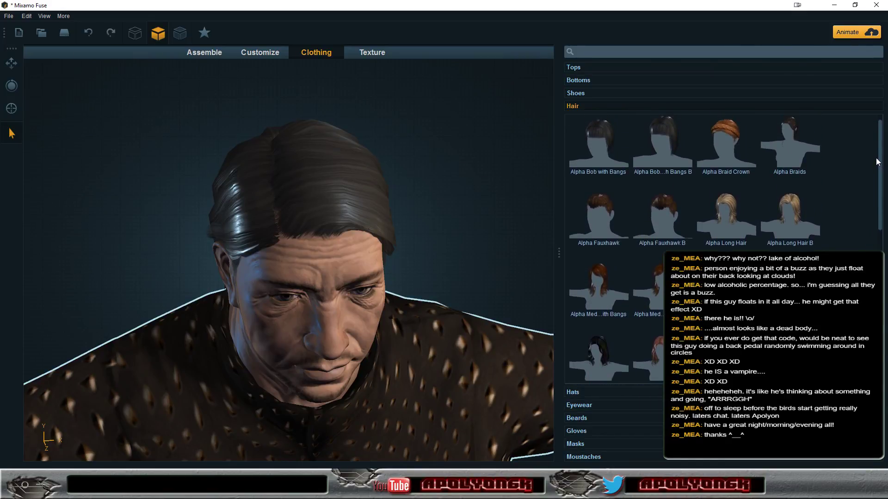
pyautogui.scroll(1, 876, 158)
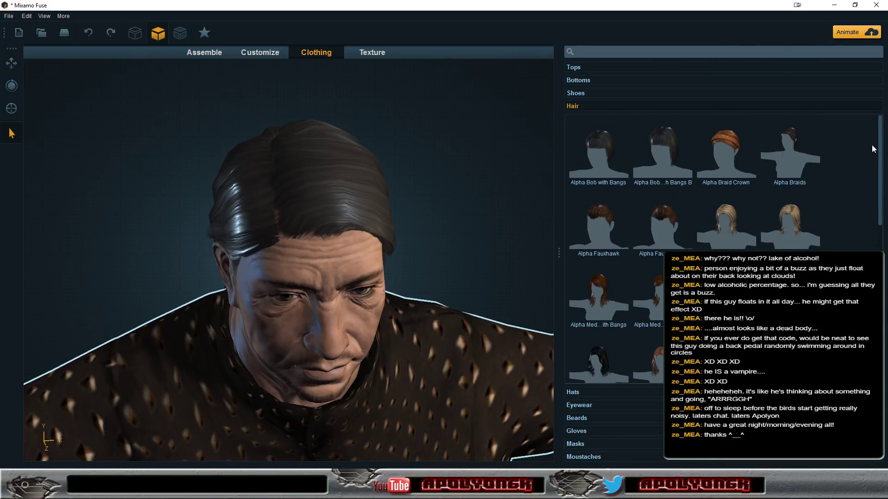
pyautogui.scroll(-2, 873, 158)
pyautogui.scroll(-2, 876, 185)
pyautogui.moveTo(878, 208); pyautogui.dragTo(884, 281)
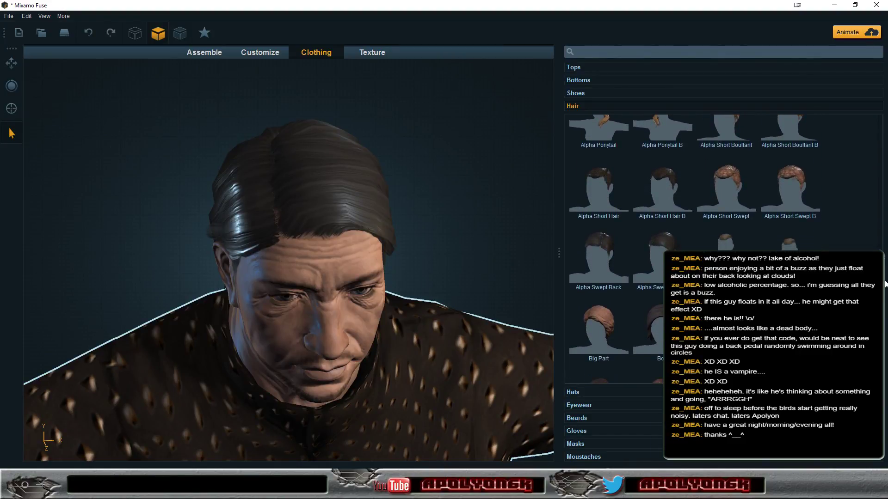
pyautogui.scroll(-1, 884, 281)
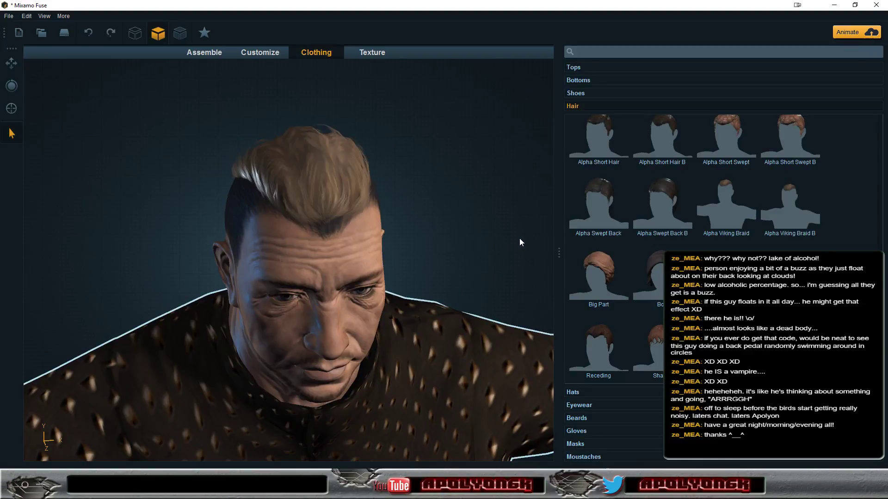
# Inspect the braid from behind, then try Alpha Swept Back in profile.
pyautogui.moveTo(519, 237)
pyautogui.mouseDown()
pyautogui.moveTo(298, 209)
pyautogui.moveTo(234, 210)
pyautogui.moveTo(323, 193)
pyautogui.moveTo(645, 208)
pyautogui.moveTo(513, 216)
pyautogui.mouseUp()
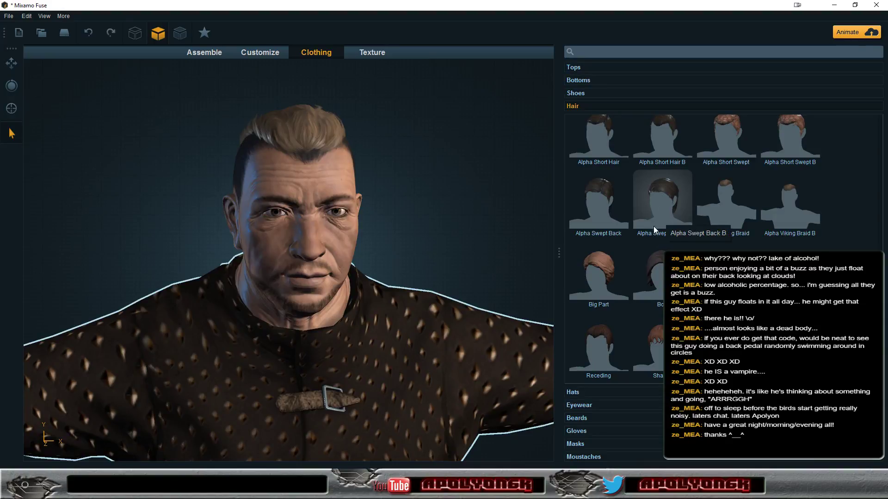
pyautogui.click(612, 219)
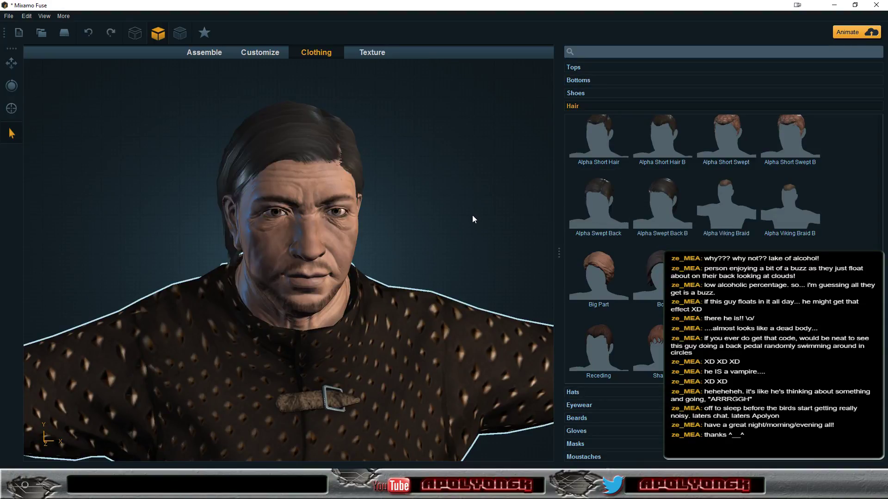
pyautogui.moveTo(462, 215)
pyautogui.mouseDown()
pyautogui.moveTo(356, 212)
pyautogui.moveTo(510, 199)
pyautogui.moveTo(670, 219)
pyautogui.moveTo(282, 220)
pyautogui.moveTo(456, 209)
pyautogui.moveTo(744, 223)
pyautogui.moveTo(470, 224)
pyautogui.mouseUp()
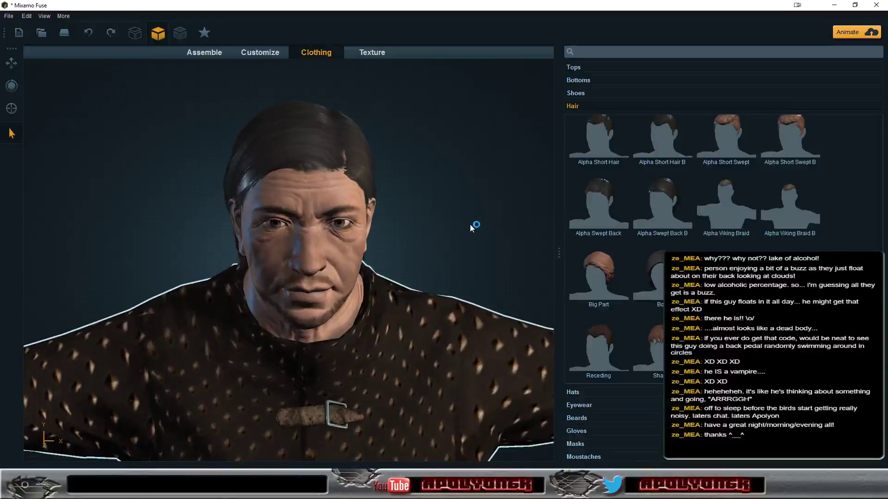
# Try Alpha Short Hair B and Alpha Short Swept, ending on Alpha Short Swept B.
pyautogui.click(655, 145)
pyautogui.moveTo(501, 200)
pyautogui.mouseDown()
pyautogui.moveTo(298, 191)
pyautogui.moveTo(660, 186)
pyautogui.moveTo(476, 192)
pyautogui.mouseUp()
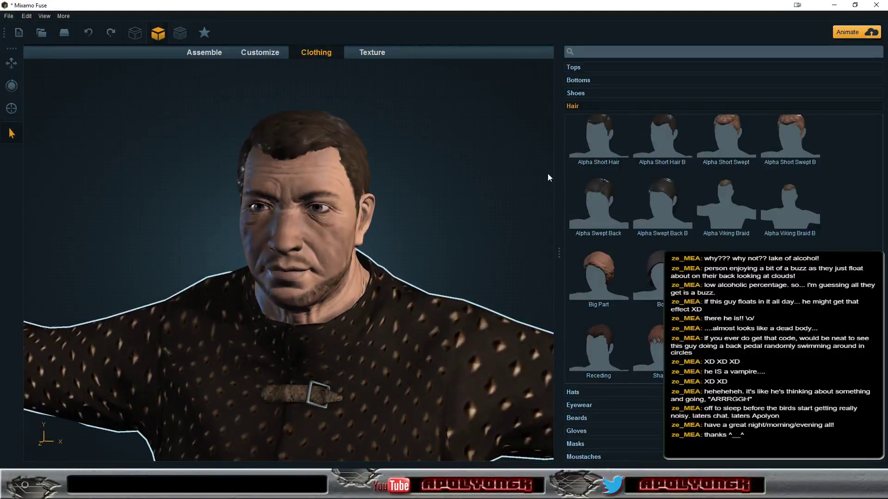
pyautogui.click(717, 145)
pyautogui.moveTo(485, 190)
pyautogui.mouseDown()
pyautogui.moveTo(681, 184)
pyautogui.moveTo(337, 190)
pyautogui.moveTo(669, 191)
pyautogui.mouseUp()
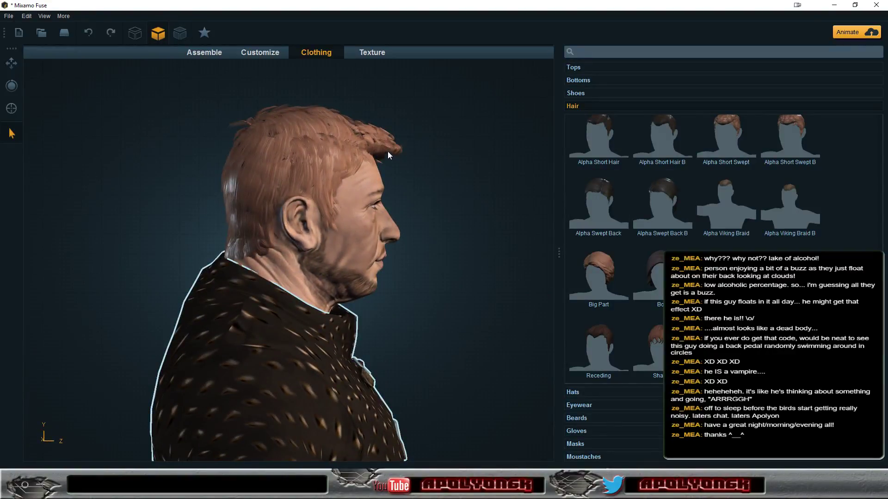
pyautogui.moveTo(442, 190)
pyautogui.mouseDown()
pyautogui.moveTo(345, 182)
pyautogui.moveTo(113, 196)
pyautogui.moveTo(387, 184)
pyautogui.mouseUp()
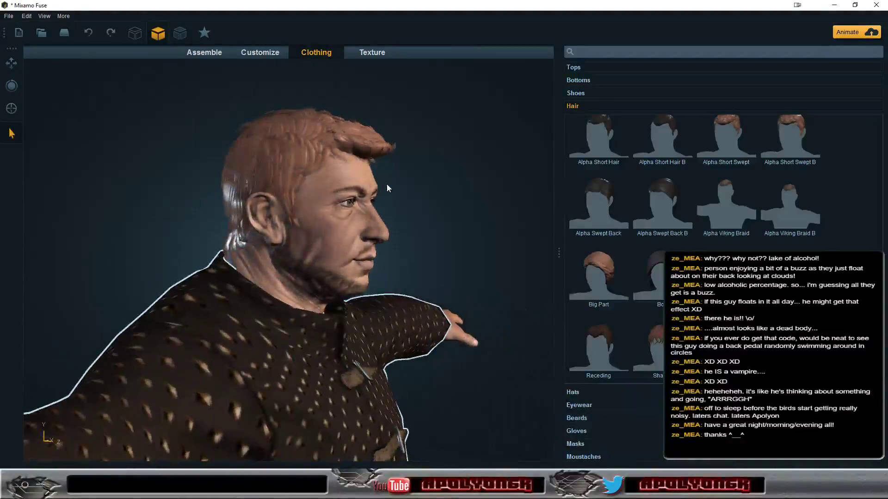
pyautogui.click(789, 143)
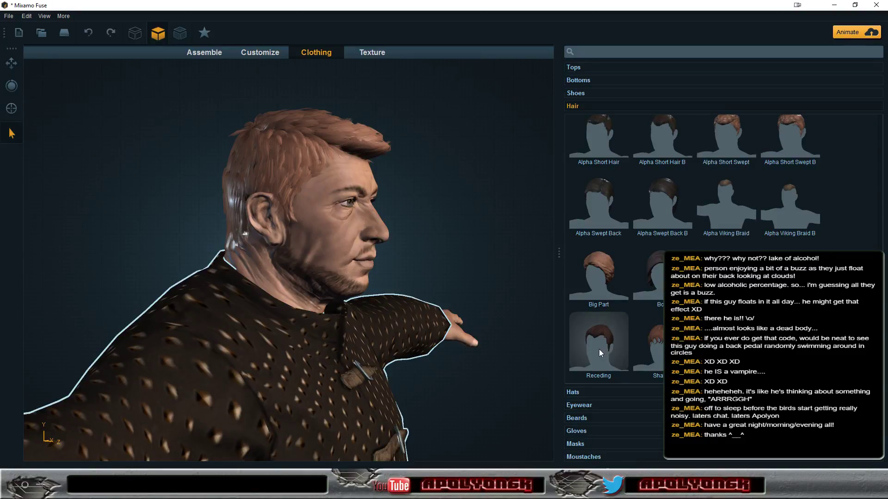
# Undo the last hairstyle change and view the resulting hair from behind.
pyautogui.hotkey('ctrl', 'z')
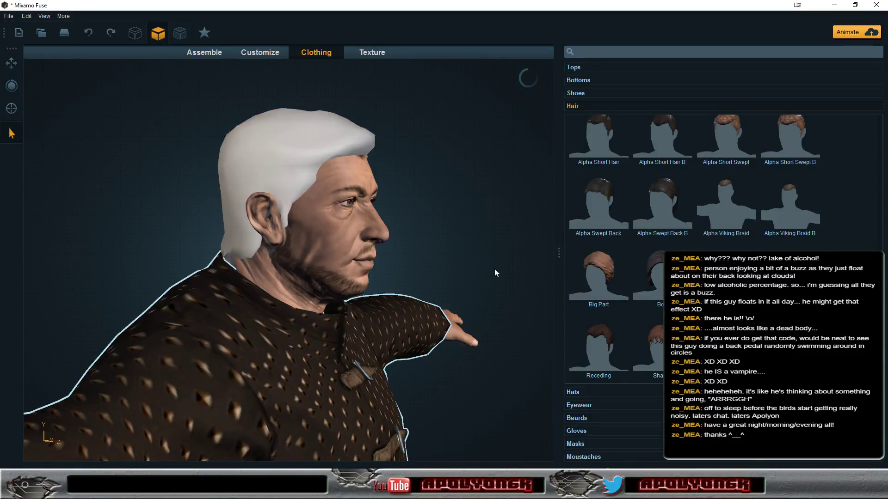
pyautogui.moveTo(488, 238); pyautogui.dragTo(157, 239)
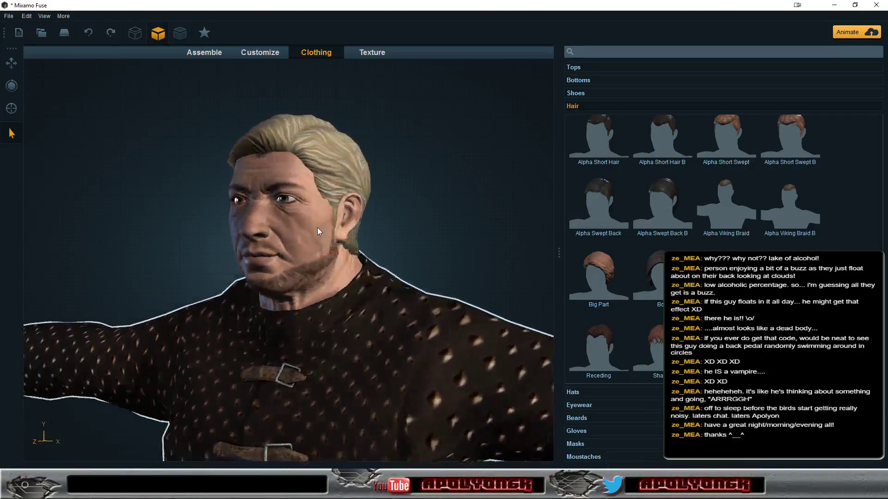
pyautogui.moveTo(283, 250)
pyautogui.mouseDown()
pyautogui.moveTo(692, 234)
pyautogui.moveTo(292, 246)
pyautogui.moveTo(452, 252)
pyautogui.mouseUp()
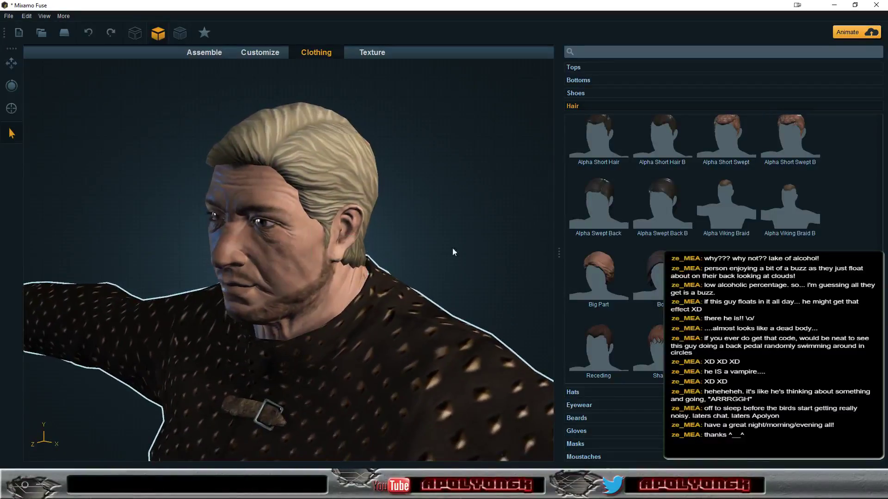
# Apply the brown Alpha Middle Part B hairstyle and orbit around to inspect it.
pyautogui.scroll(1, 581, 248)
pyautogui.scroll(1, 581, 249)
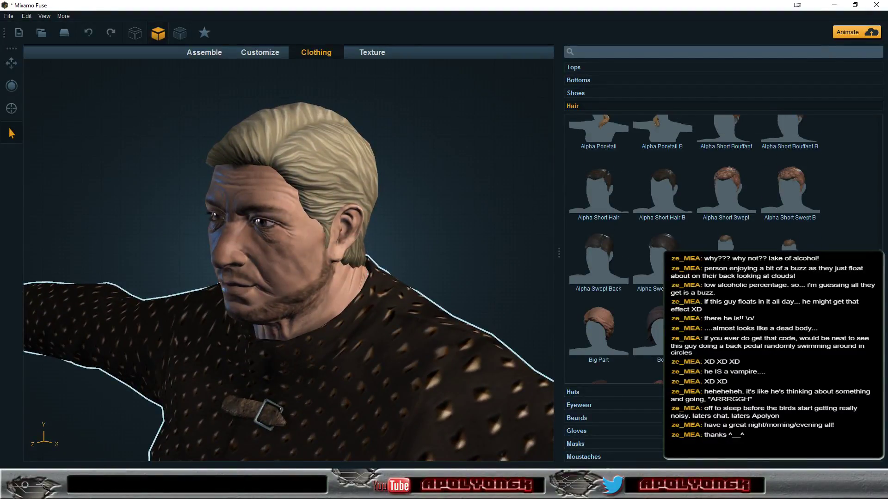
pyautogui.scroll(1, 581, 249)
pyautogui.scroll(1, 864, 233)
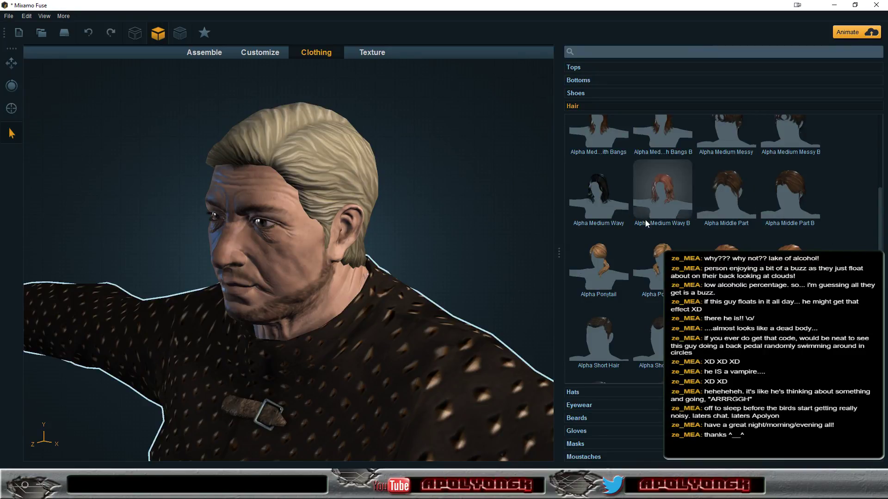
pyautogui.click(773, 195)
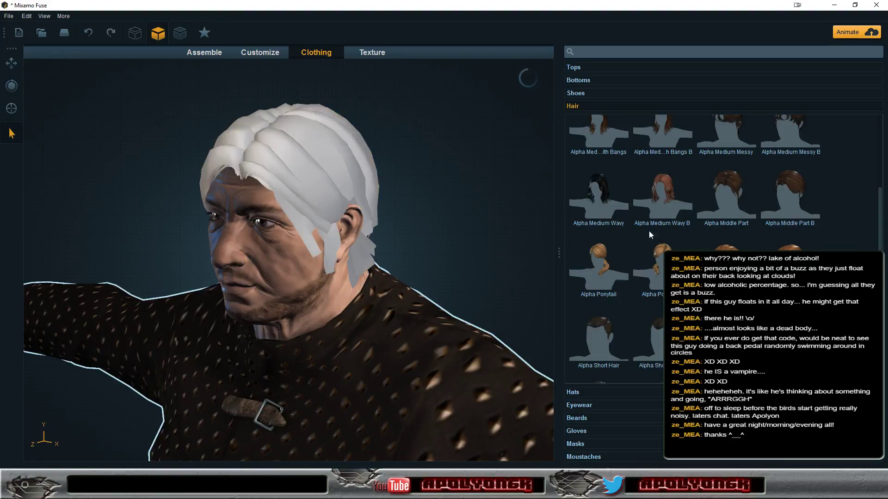
pyautogui.moveTo(441, 239); pyautogui.dragTo(569, 224, button='right')
pyautogui.moveTo(665, 225)
pyautogui.mouseDown(button='right')
pyautogui.moveTo(688, 230)
pyautogui.moveTo(456, 235)
pyautogui.moveTo(526, 231)
pyautogui.mouseUp(button='right')
pyautogui.moveTo(453, 250)
pyautogui.mouseDown(button='right')
pyautogui.moveTo(666, 240)
pyautogui.moveTo(453, 241)
pyautogui.moveTo(249, 184)
pyautogui.mouseUp(button='right')
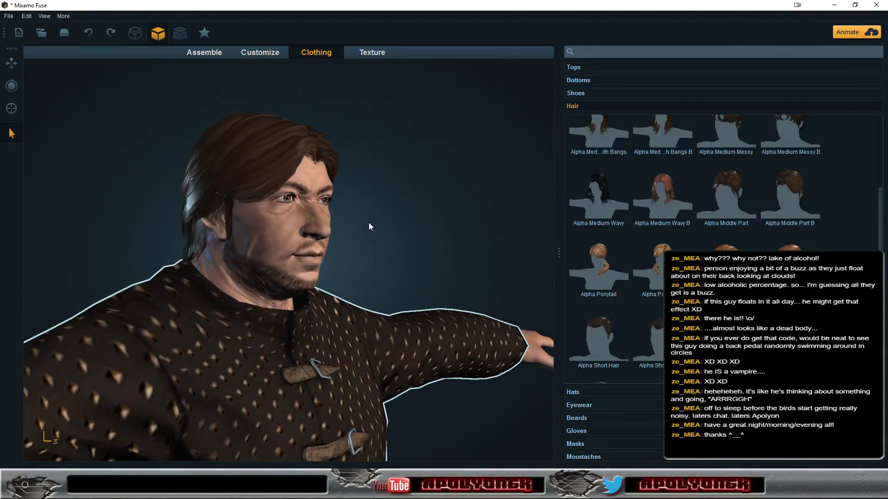
pyautogui.moveTo(431, 223)
pyautogui.mouseDown(button='right')
pyautogui.moveTo(556, 219)
pyautogui.moveTo(282, 240)
pyautogui.moveTo(337, 252)
pyautogui.moveTo(362, 246)
pyautogui.moveTo(338, 229)
pyautogui.moveTo(407, 210)
pyautogui.mouseUp(button='right')
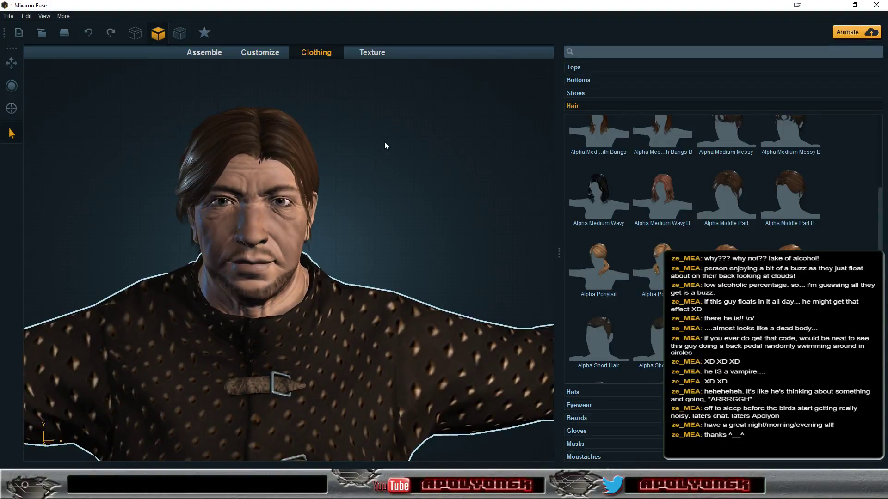
# Switch to Customize, expand the Head section, and turn the face toward the viewer.
pyautogui.click(252, 54)
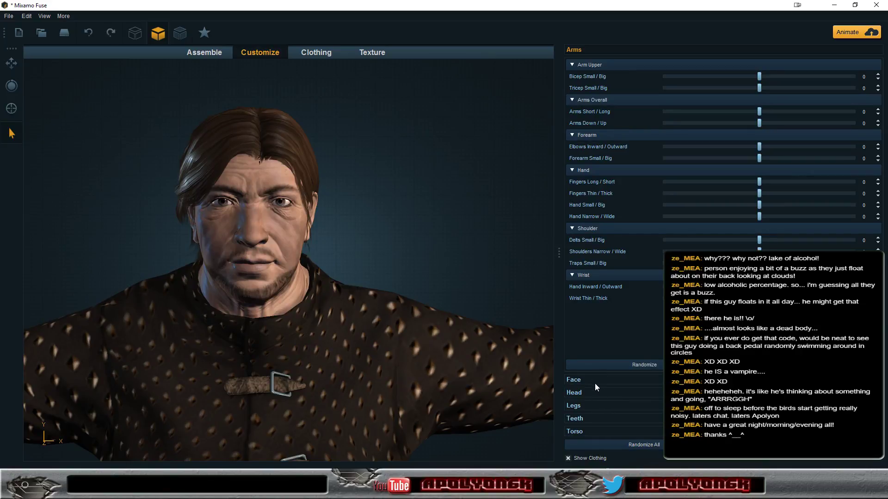
pyautogui.click(587, 394)
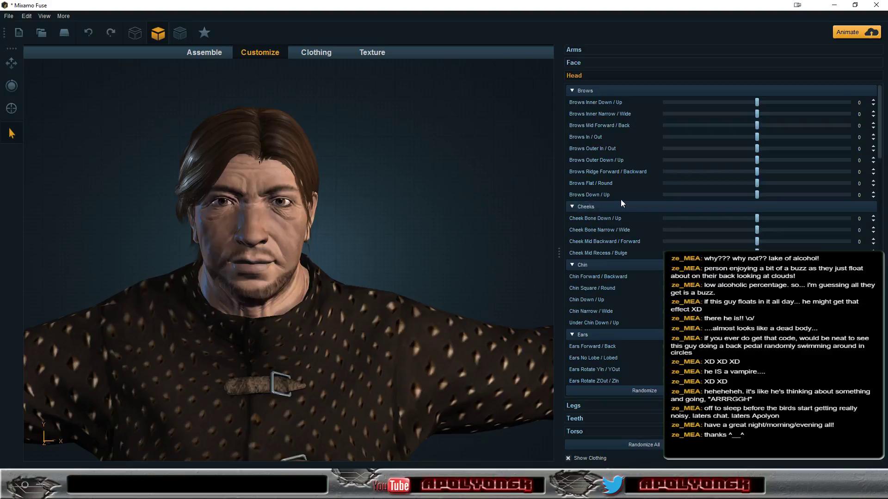
pyautogui.scroll(3, 333, 234)
pyautogui.scroll(-2, 333, 233)
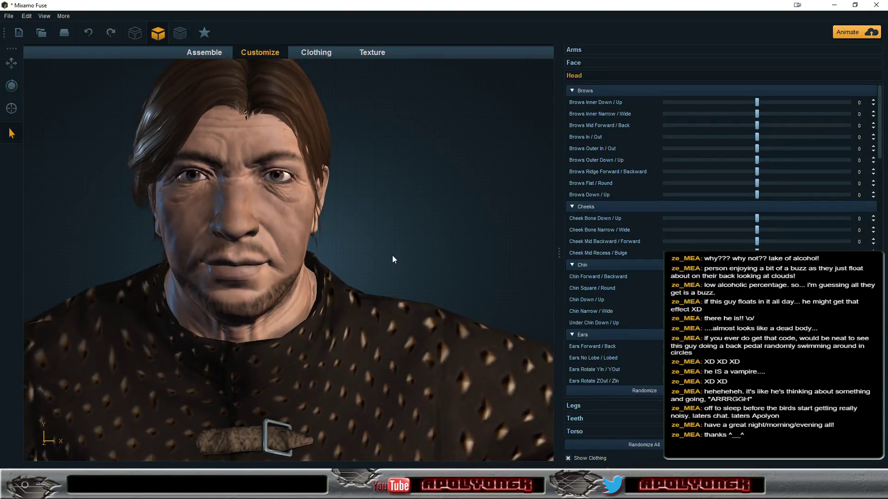
pyautogui.moveTo(359, 257)
pyautogui.mouseDown()
pyautogui.moveTo(425, 276)
pyautogui.moveTo(387, 303)
pyautogui.moveTo(387, 283)
pyautogui.moveTo(562, 277)
pyautogui.moveTo(431, 279)
pyautogui.mouseUp()
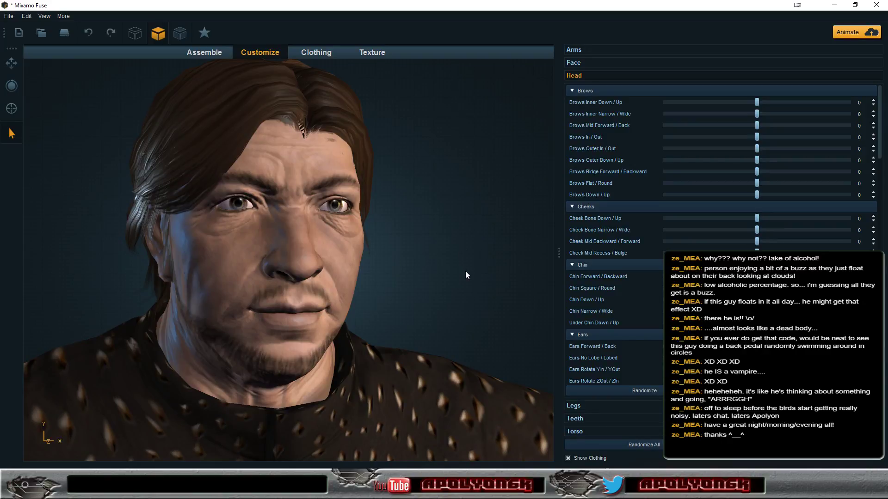
pyautogui.moveTo(509, 276)
pyautogui.mouseDown()
pyautogui.moveTo(477, 265)
pyautogui.moveTo(462, 271)
pyautogui.mouseUp()
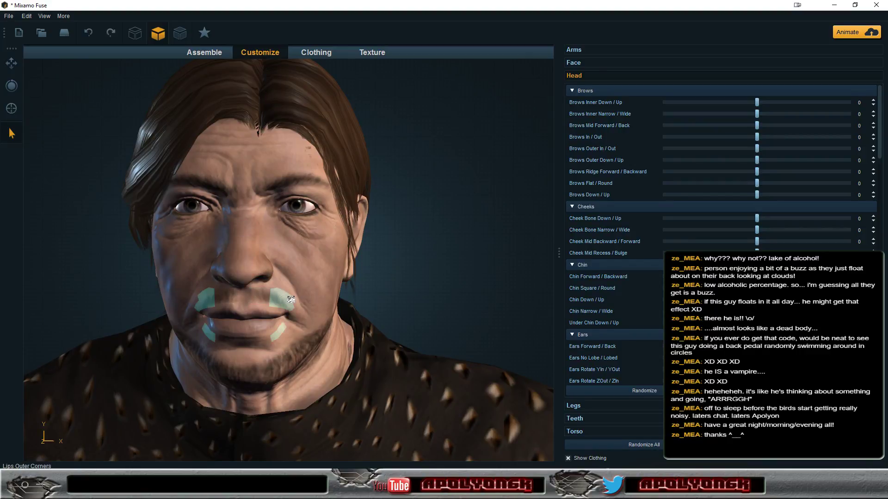
# Select the mid cheek and set Cheek Mid Recess / Bulge to 20.
pyautogui.click(315, 278)
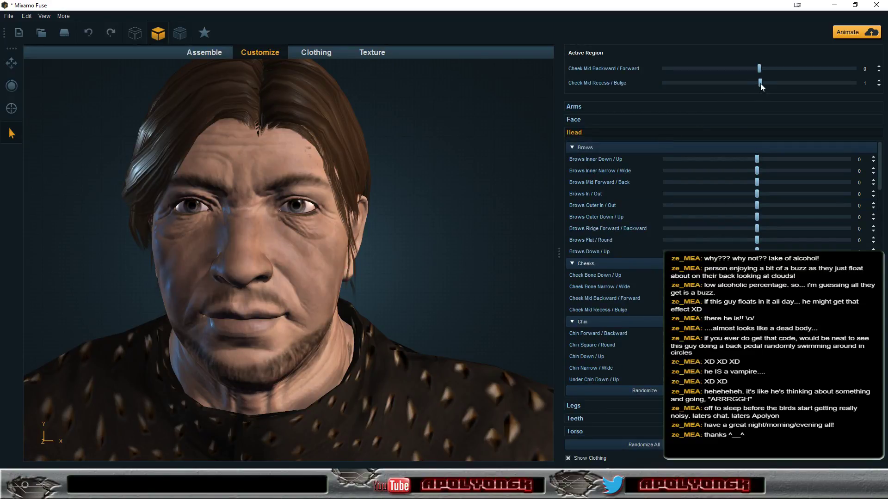
pyautogui.moveTo(781, 84)
pyautogui.mouseDown()
pyautogui.moveTo(825, 84)
pyautogui.moveTo(805, 85)
pyautogui.mouseUp()
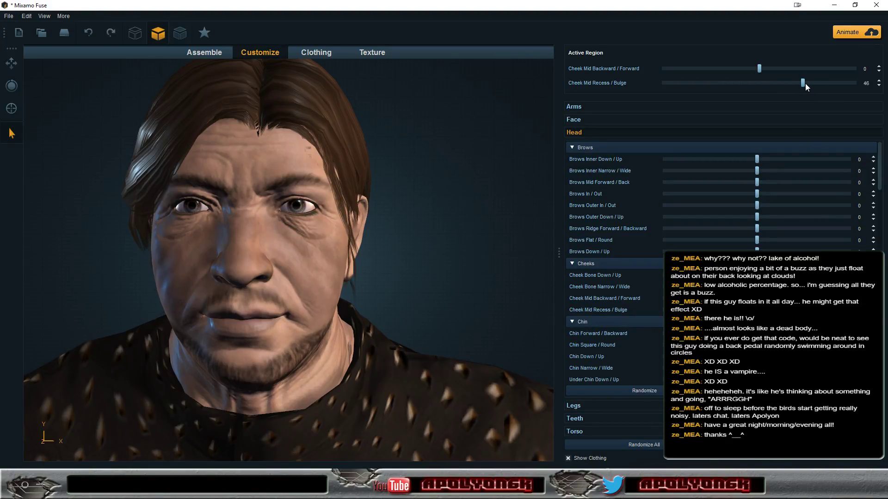
pyautogui.moveTo(488, 247)
pyautogui.mouseDown()
pyautogui.moveTo(638, 250)
pyautogui.moveTo(481, 262)
pyautogui.mouseUp()
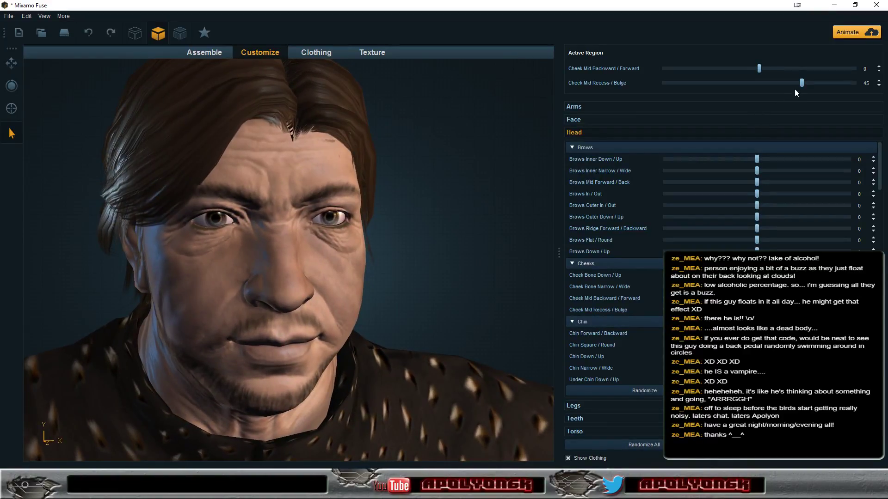
pyautogui.moveTo(800, 84); pyautogui.dragTo(782, 87)
pyautogui.moveTo(711, 90); pyautogui.dragTo(768, 89)
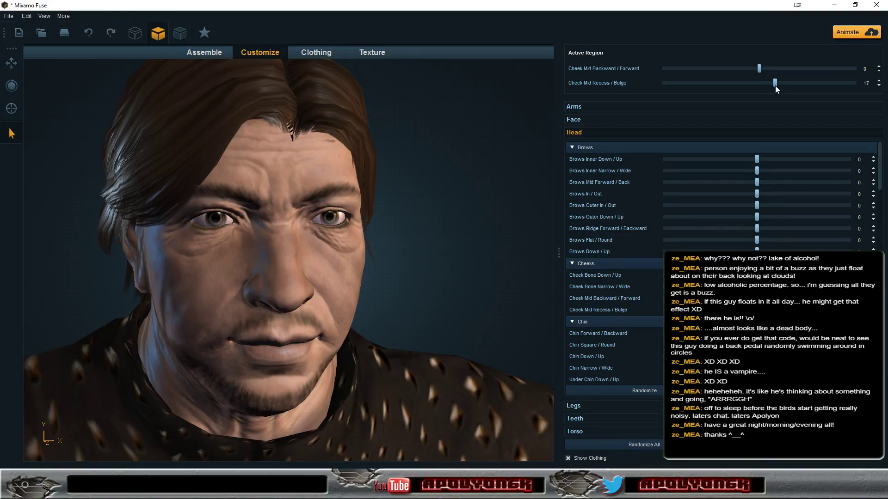
pyautogui.moveTo(777, 85); pyautogui.dragTo(778, 85)
pyautogui.moveTo(483, 227)
pyautogui.mouseDown()
pyautogui.moveTo(487, 237)
pyautogui.moveTo(581, 230)
pyautogui.moveTo(398, 236)
pyautogui.moveTo(454, 234)
pyautogui.mouseUp()
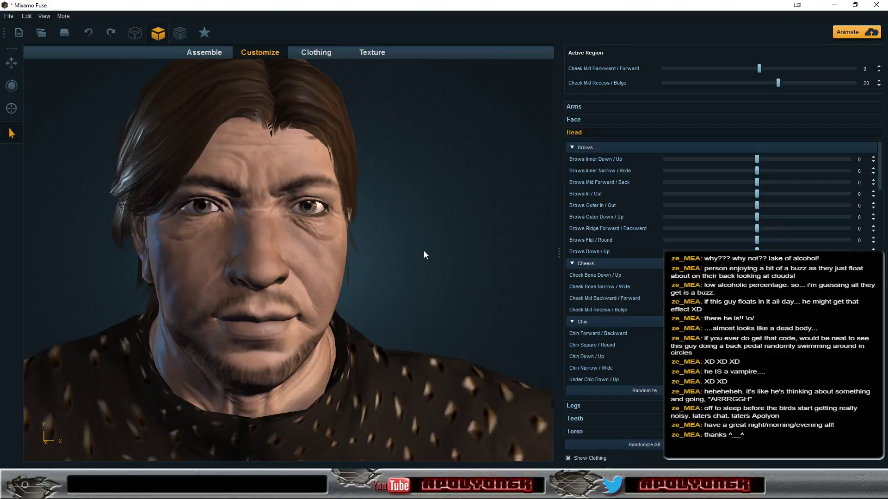
# Select the mid jaw and set Jaw Mid Narrow / Wide to 24.
pyautogui.click(333, 314)
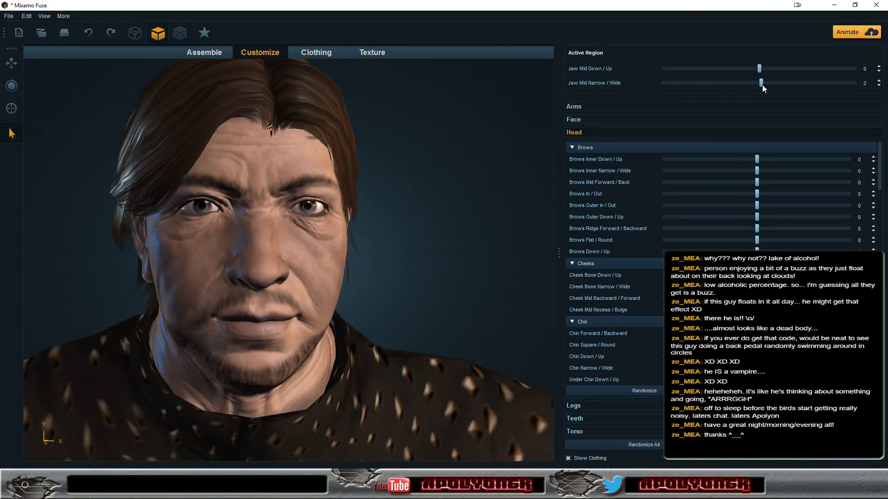
pyautogui.moveTo(760, 84); pyautogui.dragTo(777, 88)
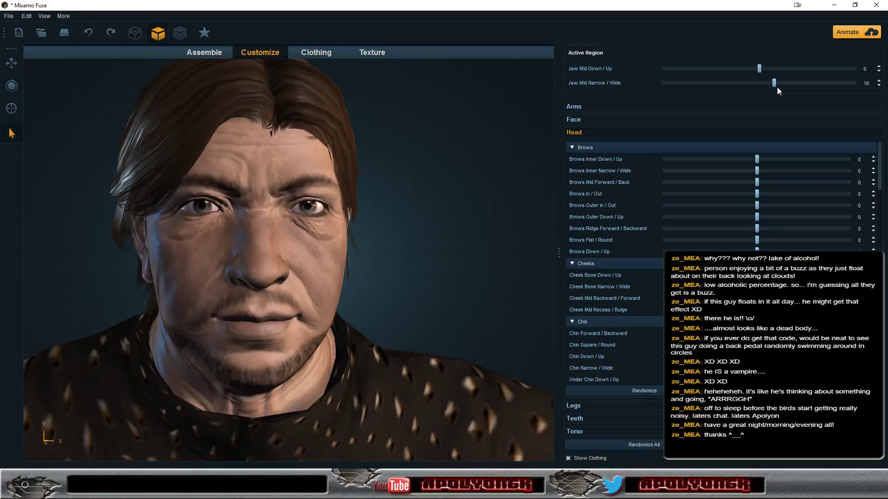
pyautogui.moveTo(518, 210); pyautogui.dragTo(383, 217)
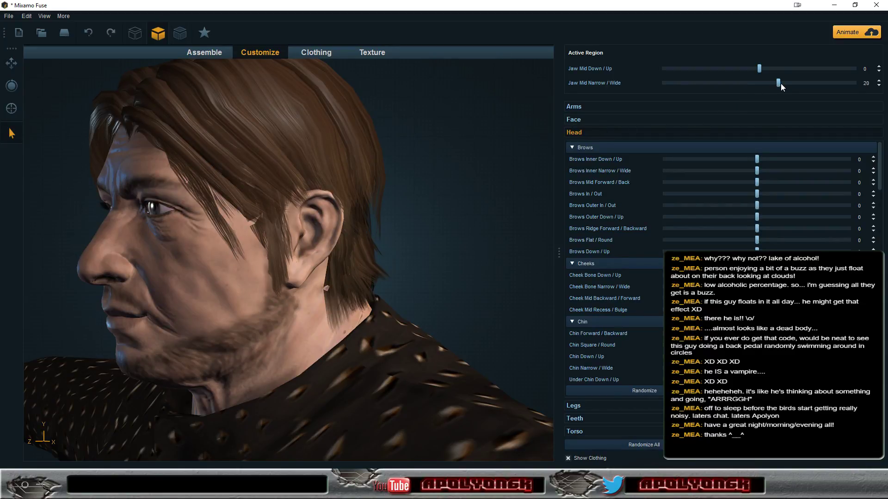
pyautogui.moveTo(438, 246)
pyautogui.mouseDown()
pyautogui.moveTo(542, 234)
pyautogui.moveTo(620, 241)
pyautogui.moveTo(529, 248)
pyautogui.moveTo(543, 251)
pyautogui.mouseUp()
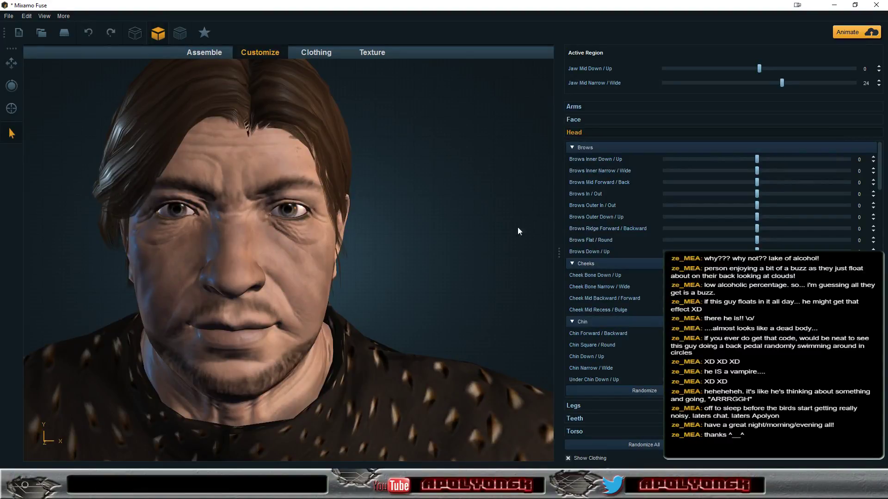
# Briefly expand the Face options, then return to the Head reshaping list.
pyautogui.click(581, 120)
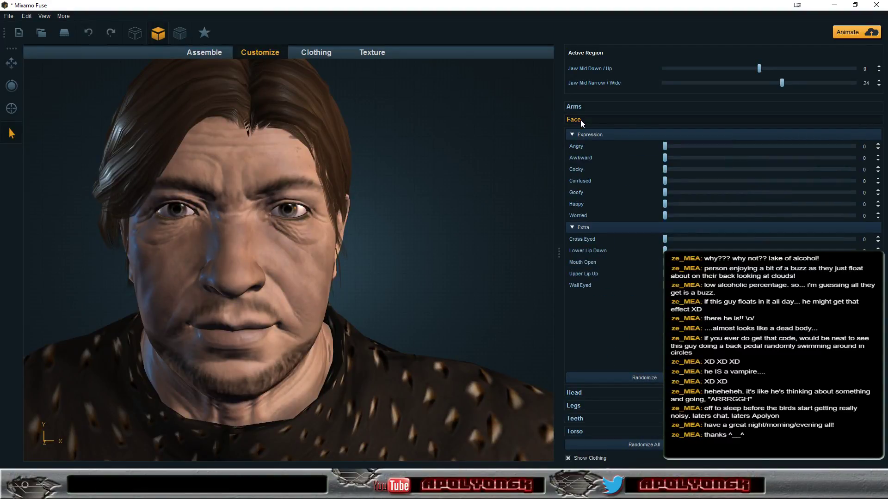
pyautogui.click(589, 393)
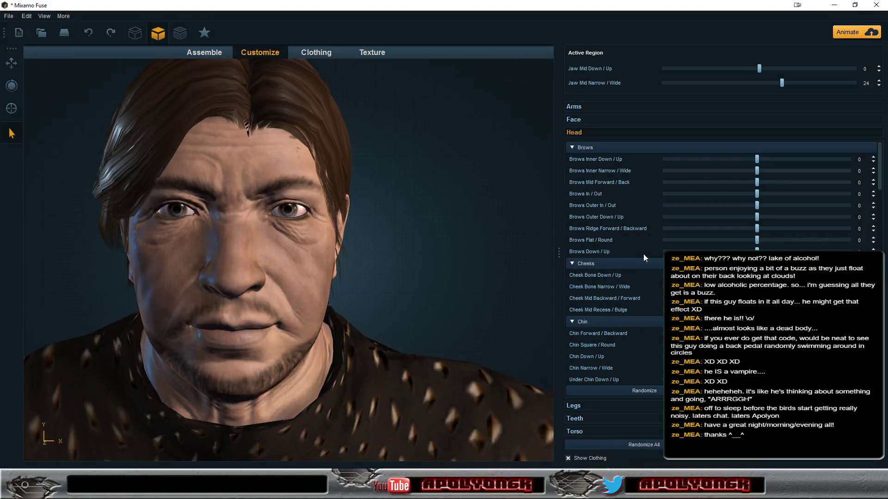
pyautogui.scroll(-2, 643, 254)
pyautogui.scroll(-1, 643, 253)
pyautogui.scroll(3, 642, 254)
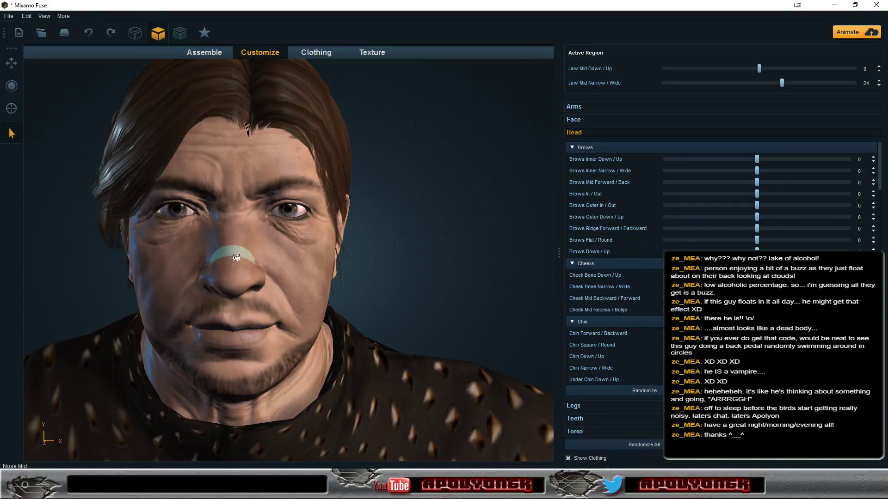
# Select the cheekbone region and set Cheek Bone Narrow / Wide to 25.
pyautogui.click(319, 292)
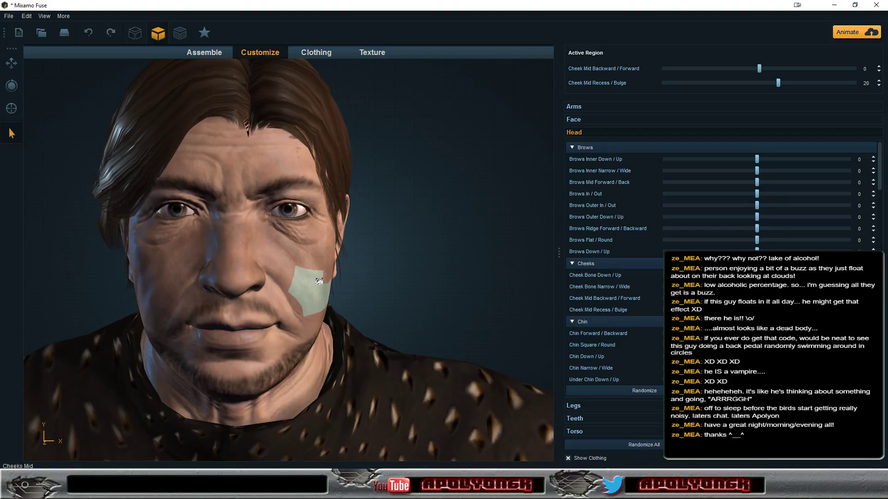
pyautogui.click(317, 266)
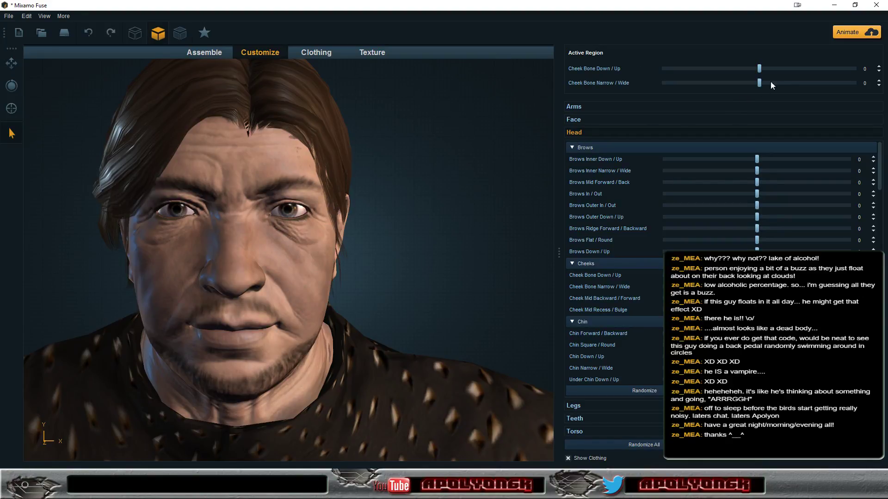
pyautogui.moveTo(759, 82); pyautogui.dragTo(789, 85)
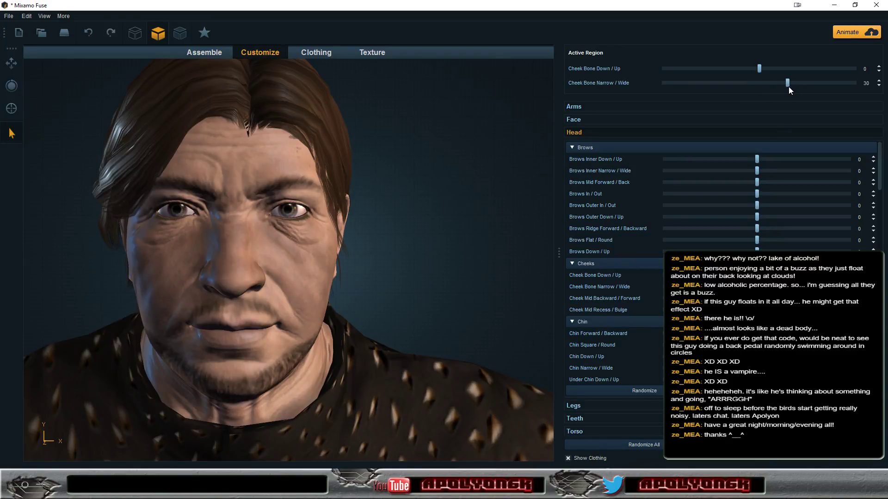
pyautogui.moveTo(786, 87); pyautogui.dragTo(786, 86)
pyautogui.moveTo(484, 228)
pyautogui.mouseDown()
pyautogui.moveTo(404, 230)
pyautogui.moveTo(559, 222)
pyautogui.moveTo(514, 231)
pyautogui.mouseUp()
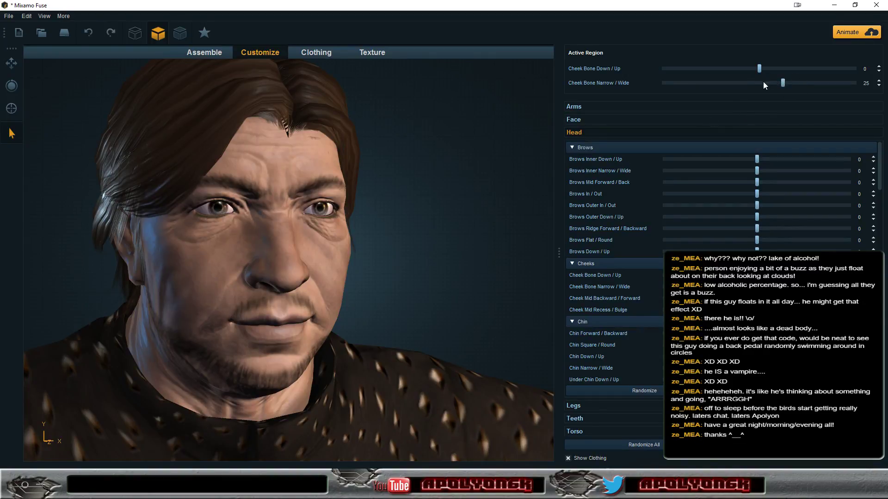
pyautogui.moveTo(550, 168)
pyautogui.mouseDown()
pyautogui.moveTo(473, 227)
pyautogui.moveTo(594, 226)
pyautogui.mouseUp()
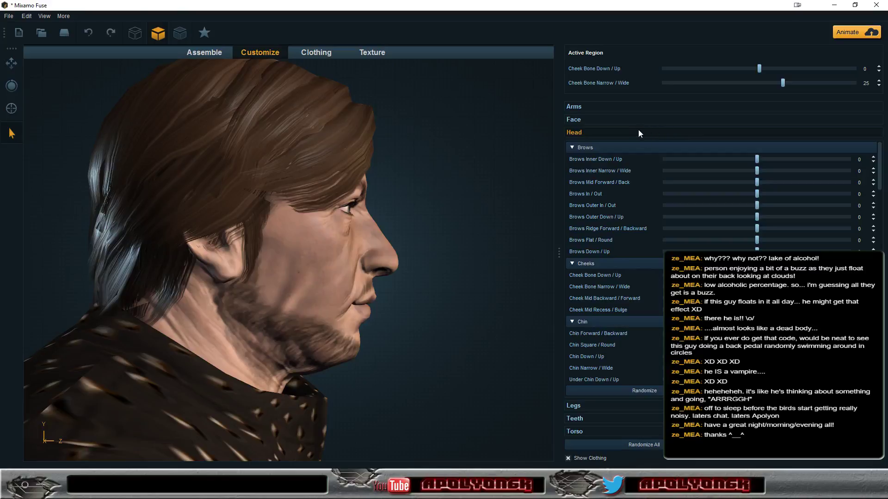
# Select the neck and set Neck Muscular / Fat and Neck Thin / Thick both to 15.
pyautogui.click(293, 345)
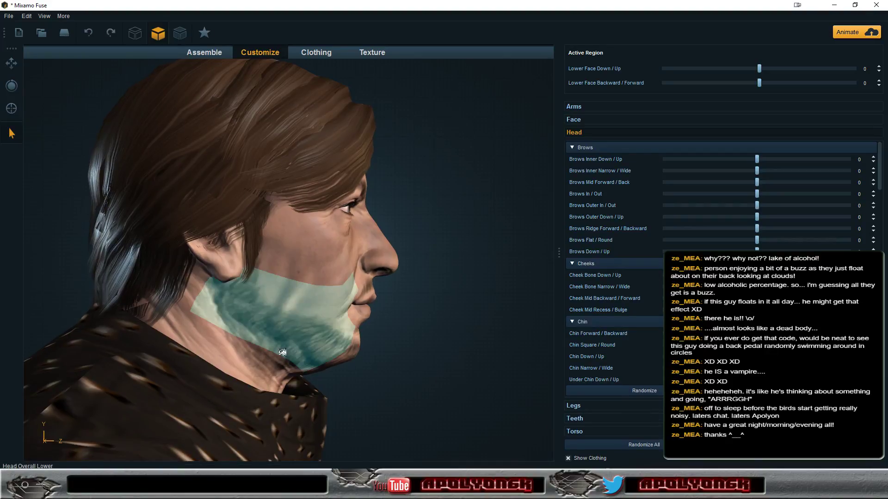
pyautogui.click(253, 364)
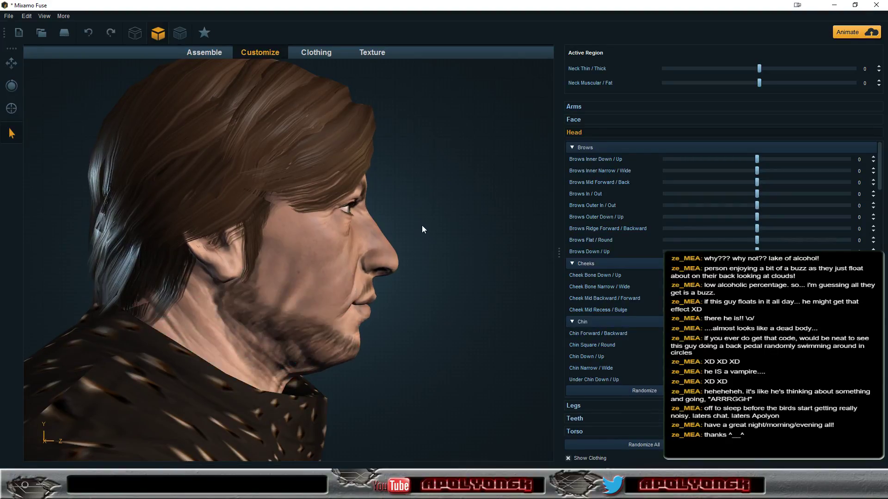
pyautogui.moveTo(426, 218)
pyautogui.mouseDown()
pyautogui.moveTo(308, 217)
pyautogui.moveTo(319, 220)
pyautogui.mouseUp()
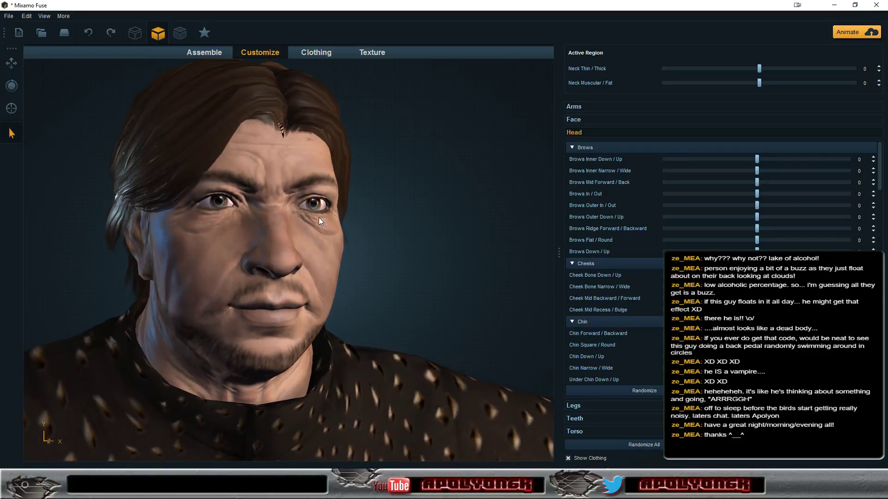
pyautogui.moveTo(757, 82); pyautogui.dragTo(774, 83)
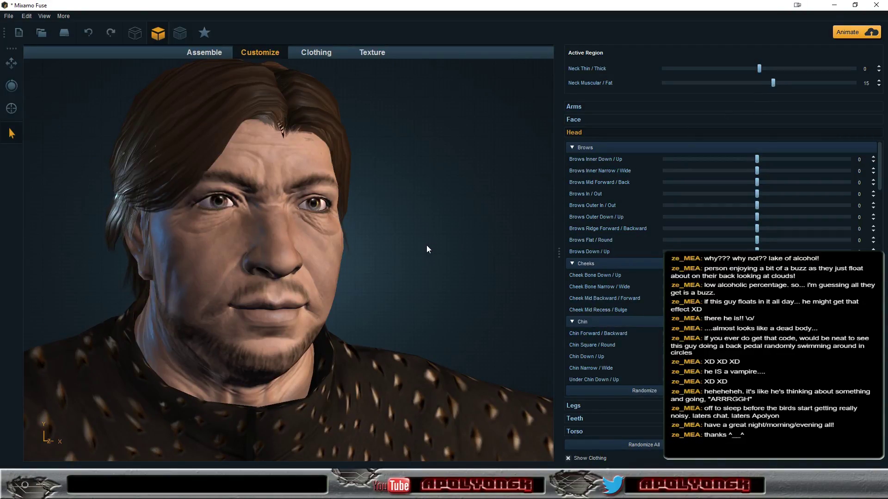
pyautogui.moveTo(426, 249)
pyautogui.mouseDown()
pyautogui.moveTo(538, 241)
pyautogui.moveTo(316, 248)
pyautogui.moveTo(301, 257)
pyautogui.moveTo(204, 254)
pyautogui.moveTo(428, 246)
pyautogui.mouseUp()
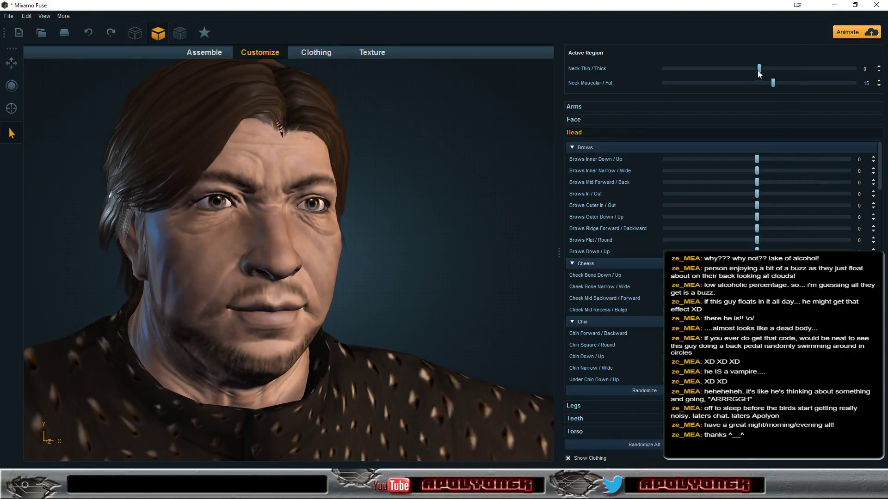
pyautogui.moveTo(759, 68); pyautogui.dragTo(767, 68)
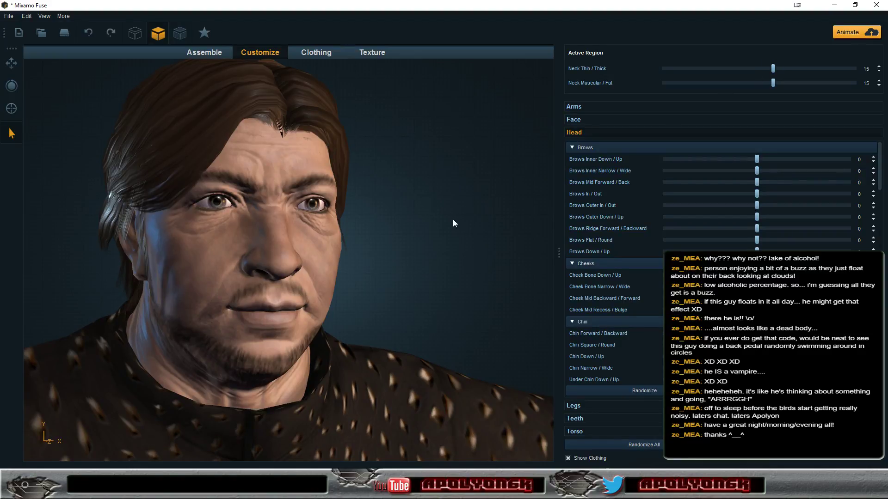
pyautogui.moveTo(453, 219)
pyautogui.mouseDown()
pyautogui.moveTo(289, 218)
pyautogui.moveTo(415, 211)
pyautogui.moveTo(544, 225)
pyautogui.moveTo(428, 224)
pyautogui.mouseUp()
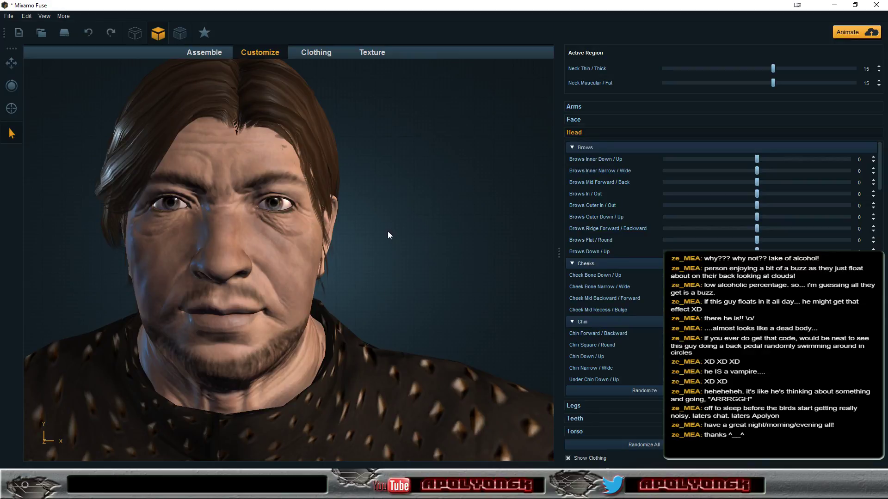
# Check the torso from the side and start adjusting the Midsection Narrow/Wide slider.
pyautogui.scroll(-5, 392, 228)
pyautogui.scroll(2, 395, 223)
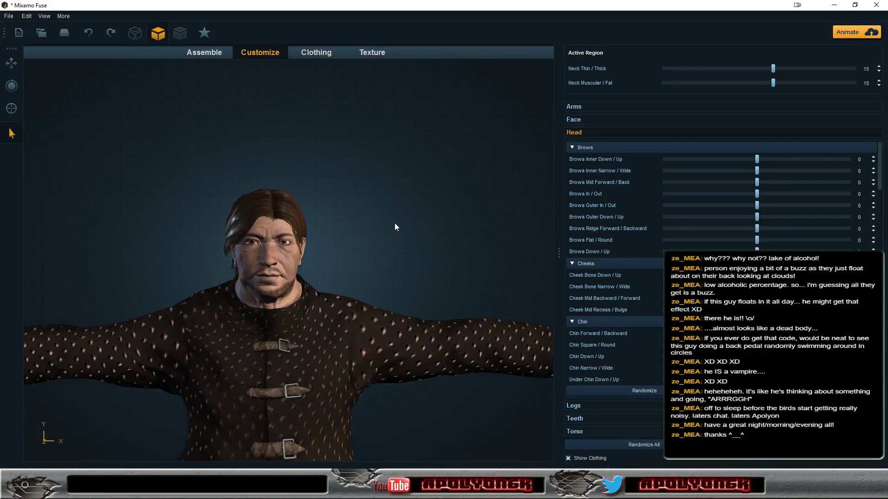
pyautogui.moveTo(405, 262)
pyautogui.mouseDown()
pyautogui.moveTo(451, 248)
pyautogui.moveTo(553, 256)
pyautogui.moveTo(578, 235)
pyautogui.moveTo(718, 239)
pyautogui.moveTo(571, 248)
pyautogui.moveTo(495, 293)
pyautogui.moveTo(440, 301)
pyautogui.moveTo(428, 351)
pyautogui.moveTo(467, 338)
pyautogui.moveTo(386, 361)
pyautogui.mouseUp()
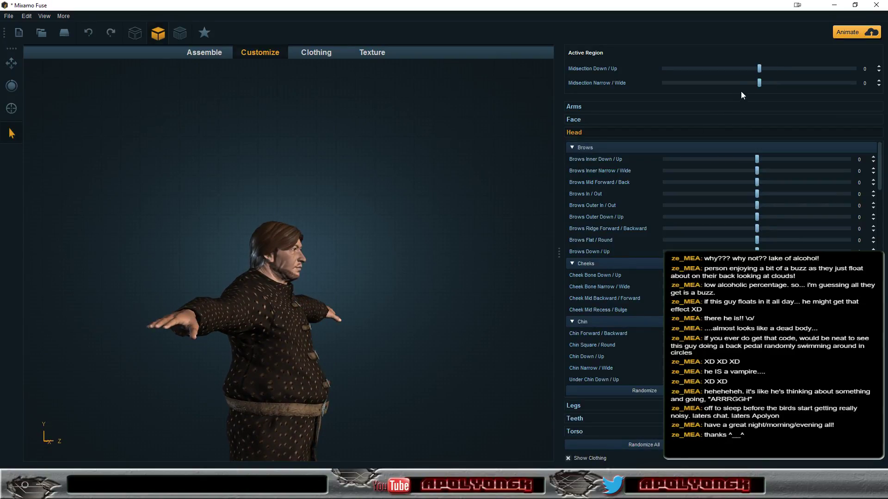
pyautogui.moveTo(537, 241); pyautogui.dragTo(362, 266)
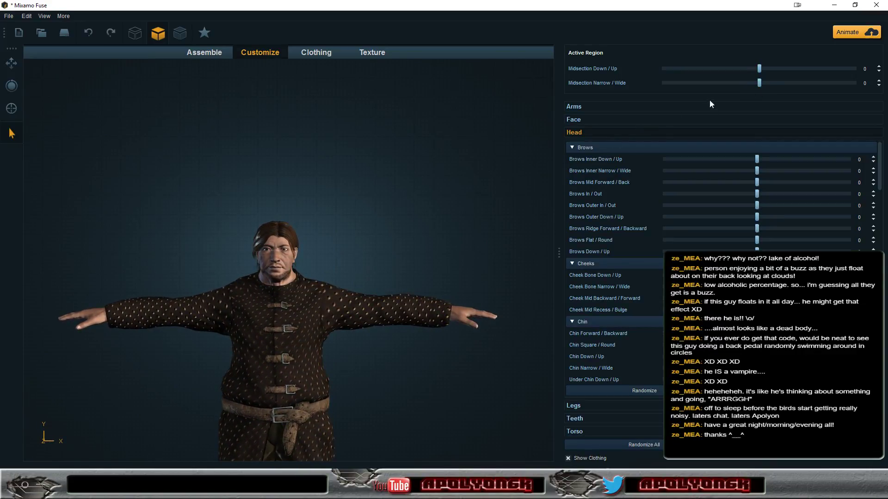
pyautogui.moveTo(759, 84); pyautogui.dragTo(754, 85)
pyautogui.moveTo(757, 87); pyautogui.dragTo(771, 91)
# Pull in the love handles and narrow the midsection to -6, checking in profile.
pyautogui.moveTo(428, 379); pyautogui.dragTo(508, 370, button='right')
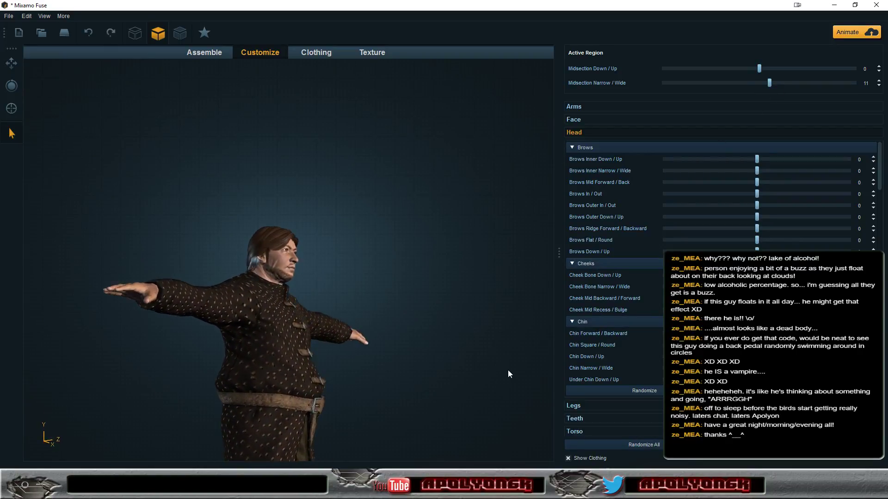
pyautogui.click(259, 390)
pyautogui.moveTo(451, 234); pyautogui.dragTo(364, 238, button='right')
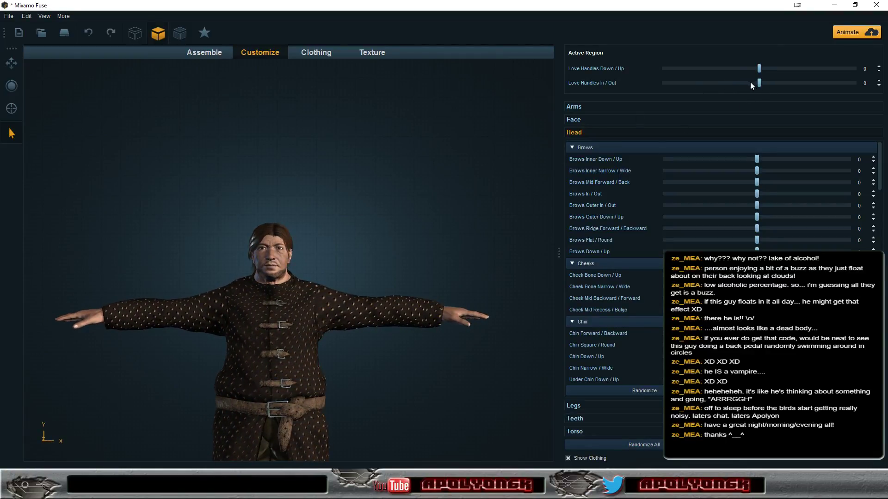
pyautogui.moveTo(759, 82); pyautogui.dragTo(718, 88)
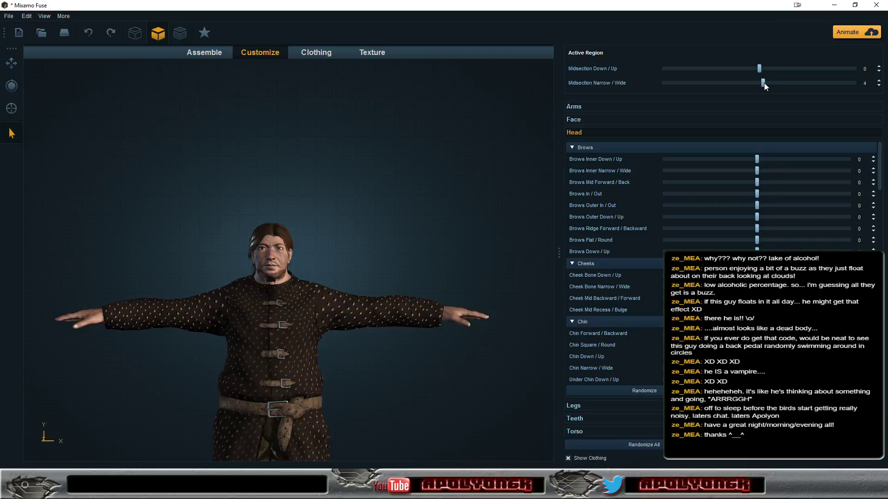
pyautogui.moveTo(764, 83); pyautogui.dragTo(755, 84)
pyautogui.moveTo(489, 277)
pyautogui.mouseDown()
pyautogui.moveTo(600, 352)
pyautogui.moveTo(565, 348)
pyautogui.mouseUp()
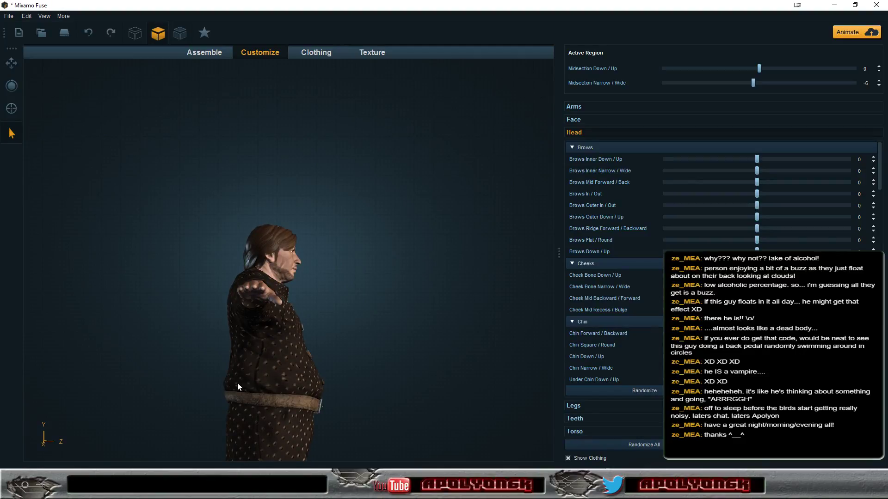
# Select the midsection region and show the Torso section's shape sliders in Customize.
pyautogui.click(238, 414)
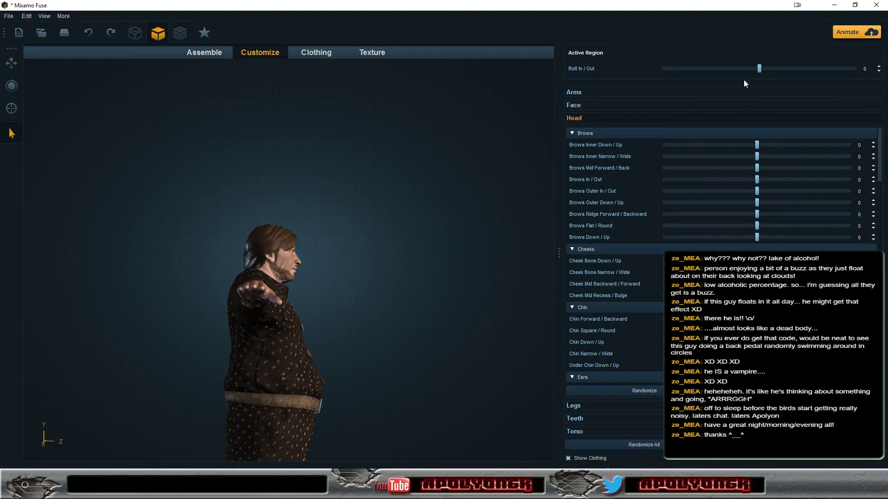
pyautogui.click(293, 378)
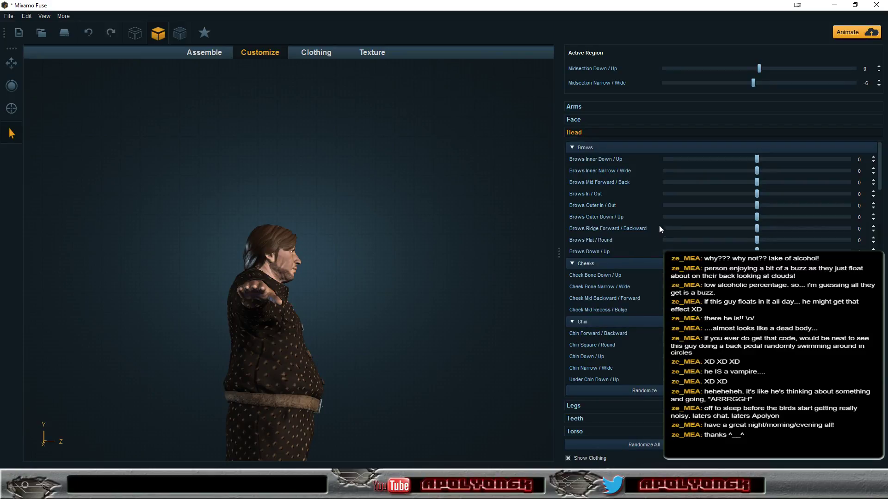
pyautogui.click(593, 431)
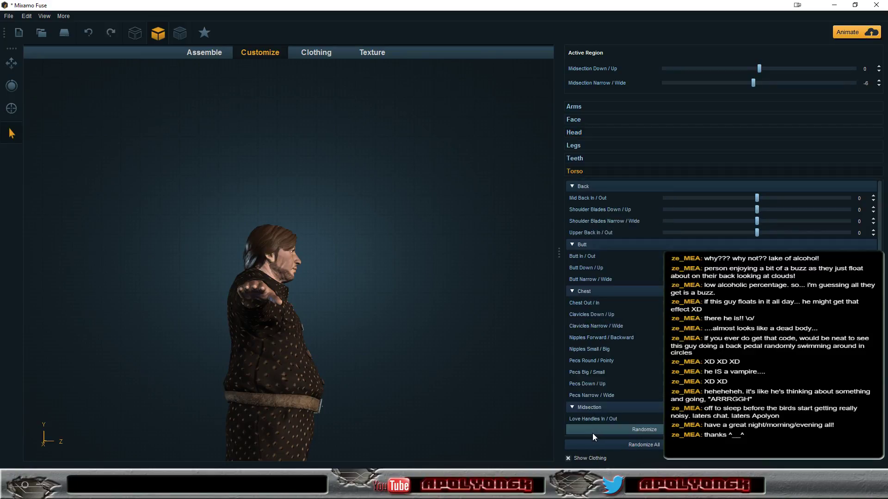
pyautogui.scroll(-5, 648, 270)
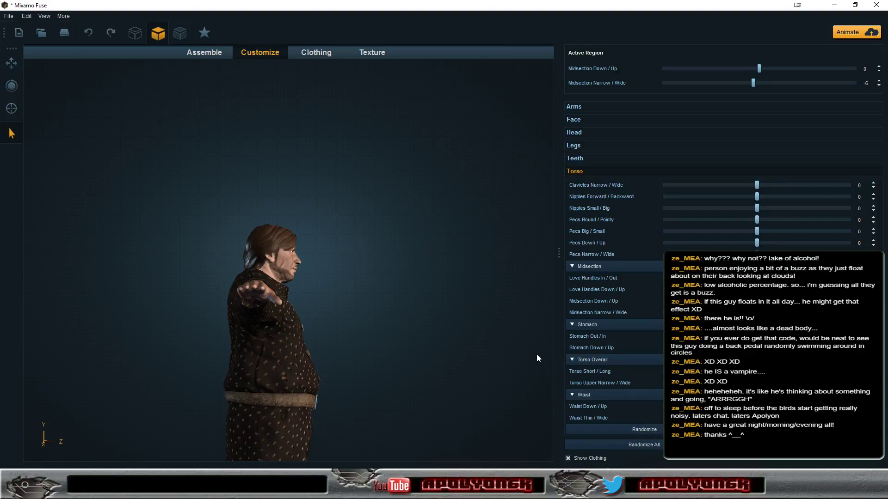
# From the back view, set the upper arm's Bicep and Tricep Small/Big both to 30.
pyautogui.moveTo(479, 349)
pyautogui.mouseDown()
pyautogui.moveTo(338, 308)
pyautogui.moveTo(408, 356)
pyautogui.moveTo(336, 362)
pyautogui.moveTo(422, 362)
pyautogui.mouseUp()
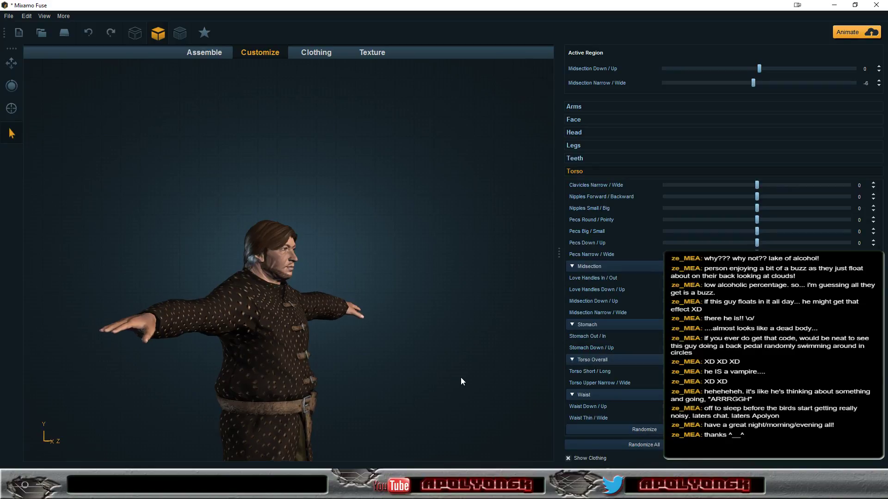
pyautogui.moveTo(461, 377)
pyautogui.mouseDown()
pyautogui.moveTo(540, 373)
pyautogui.moveTo(500, 371)
pyautogui.moveTo(509, 371)
pyautogui.mouseUp()
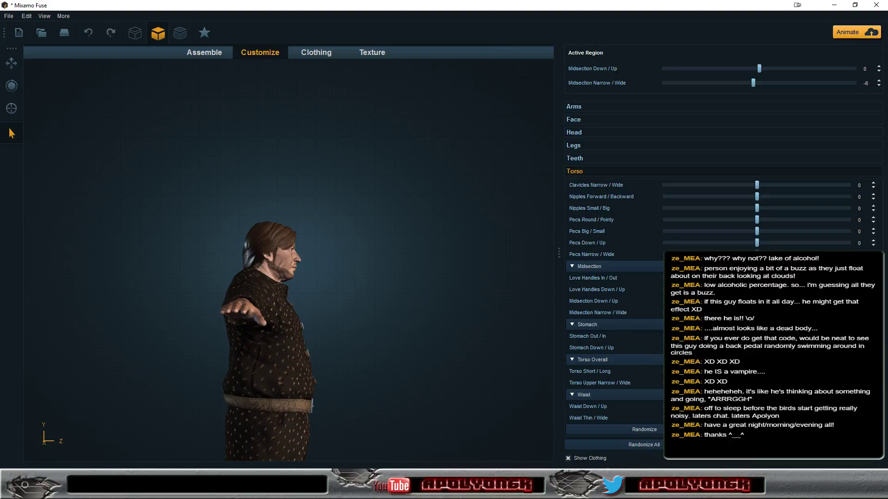
pyautogui.moveTo(485, 370)
pyautogui.mouseDown()
pyautogui.moveTo(178, 370)
pyautogui.moveTo(587, 365)
pyautogui.moveTo(358, 368)
pyautogui.mouseUp()
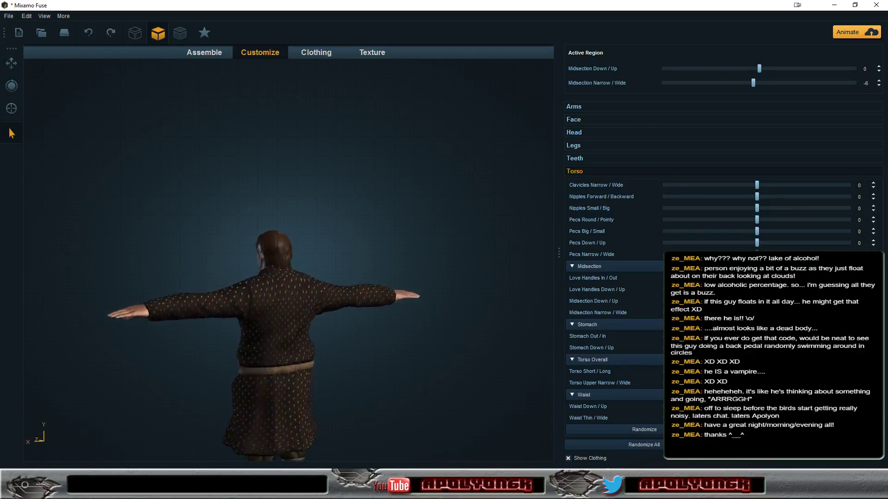
pyautogui.click(331, 331)
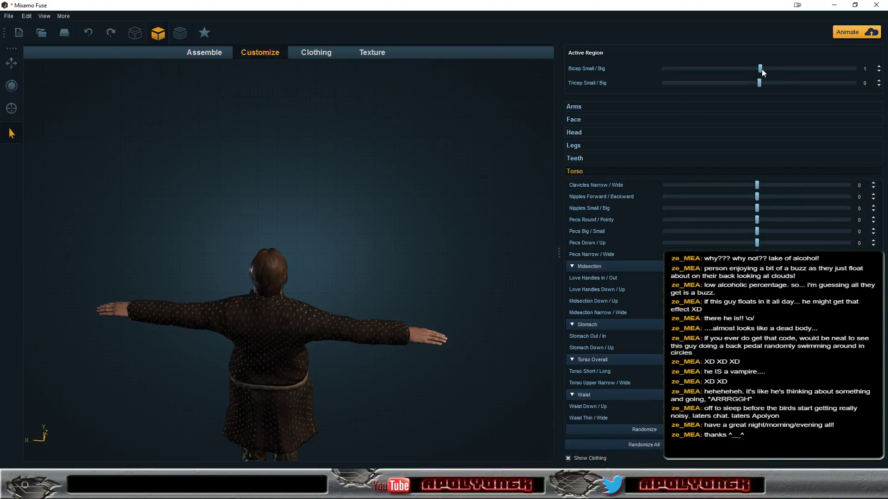
pyautogui.moveTo(764, 68); pyautogui.dragTo(789, 70)
pyautogui.click(790, 70)
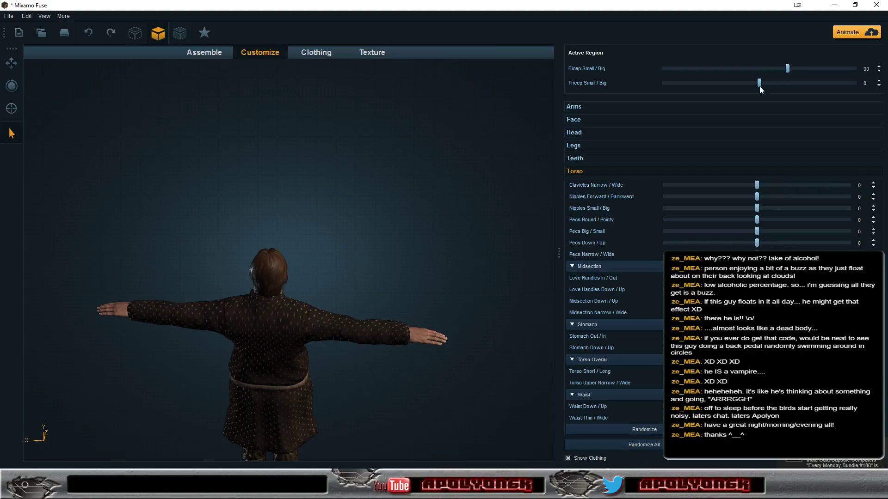
pyautogui.moveTo(759, 83); pyautogui.dragTo(789, 86)
pyautogui.moveTo(504, 252)
pyautogui.mouseDown()
pyautogui.moveTo(193, 243)
pyautogui.moveTo(426, 236)
pyautogui.mouseUp()
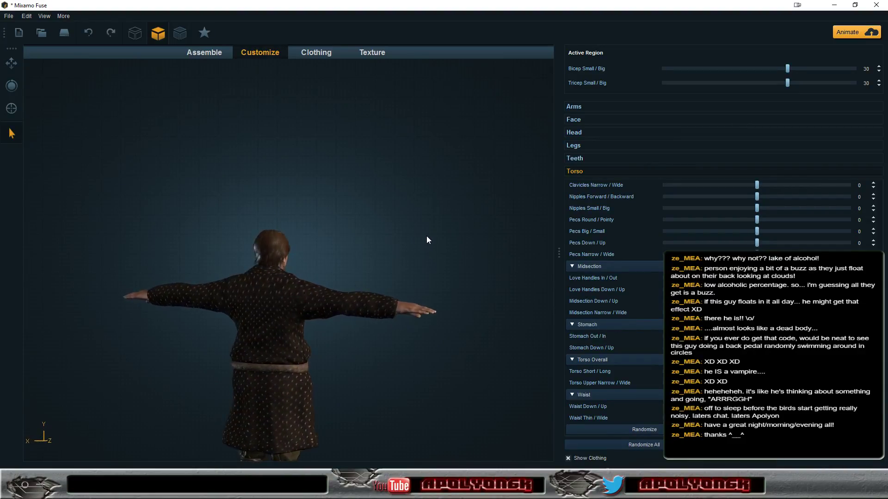
pyautogui.click(277, 286)
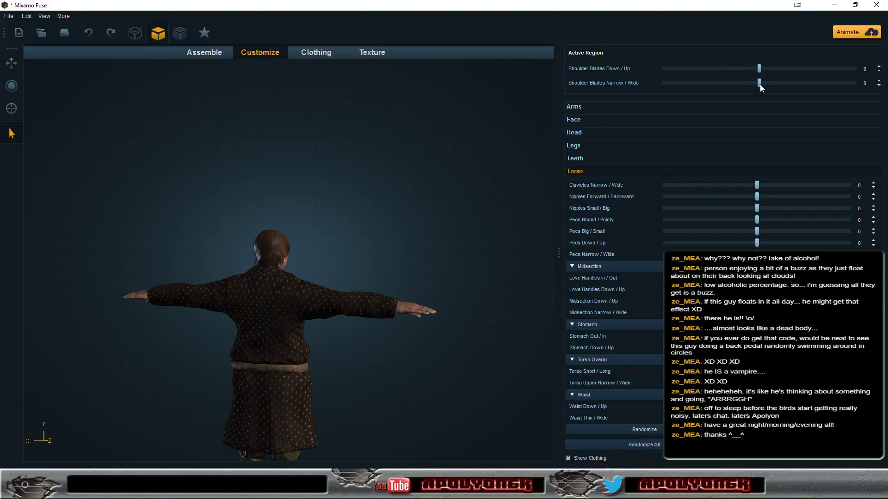
# Set Shoulder Blades Narrow/Wide to 30 and orbit to check the back.
pyautogui.moveTo(760, 84); pyautogui.dragTo(783, 87)
pyautogui.moveTo(789, 86); pyautogui.dragTo(789, 85)
pyautogui.moveTo(365, 260); pyautogui.dragTo(660, 250)
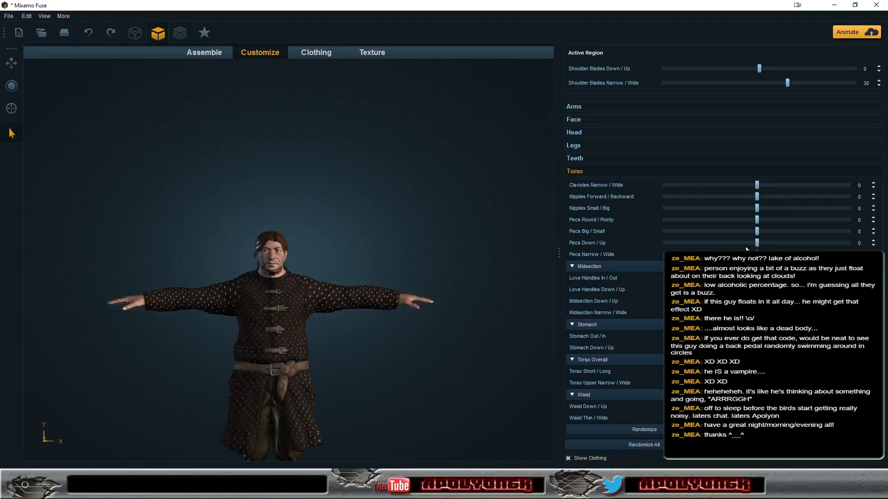
pyautogui.moveTo(634, 258); pyautogui.dragTo(401, 254)
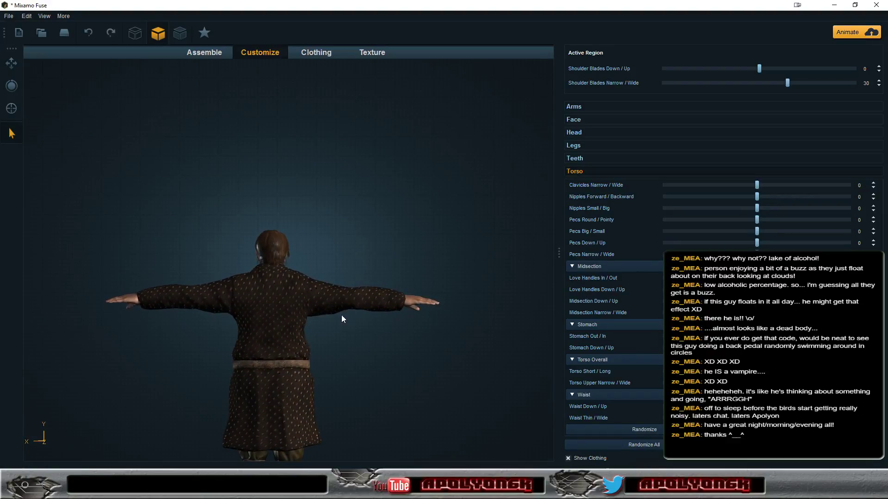
pyautogui.scroll(2, 342, 317)
pyautogui.scroll(3, 341, 316)
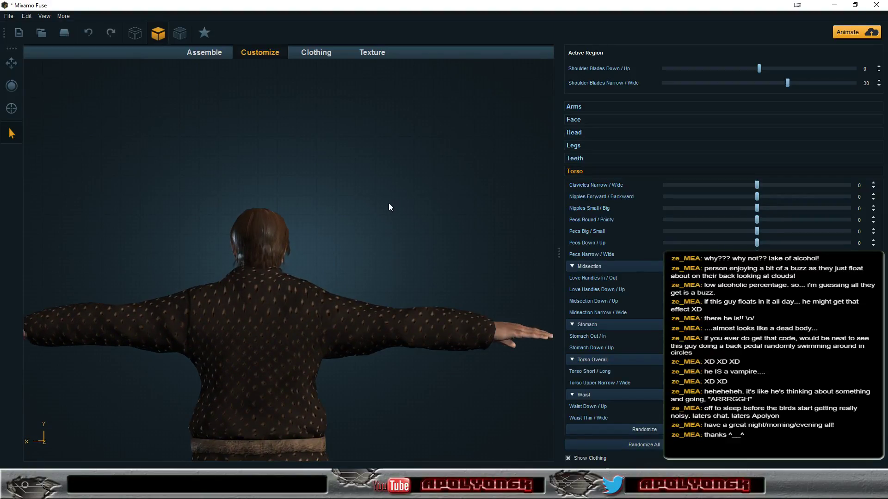
# Delete the character's shirt and return to the Customize body-shaping sliders.
pyautogui.click(312, 54)
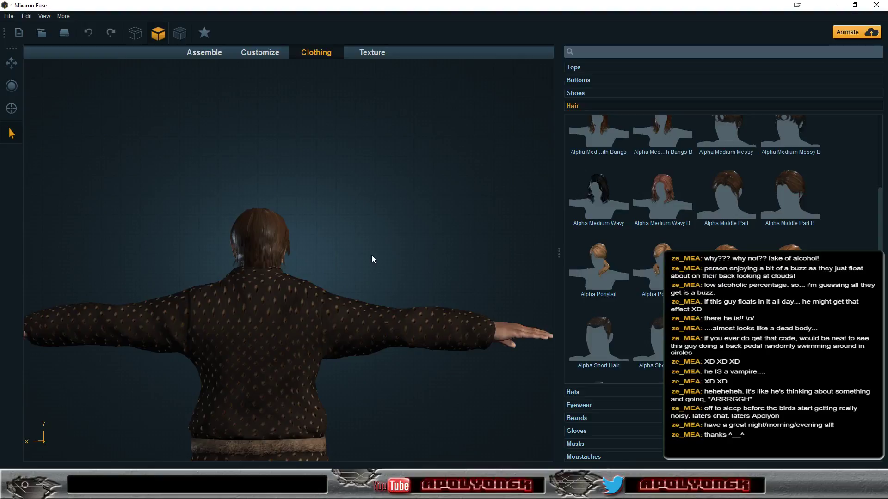
pyautogui.press('Delete')
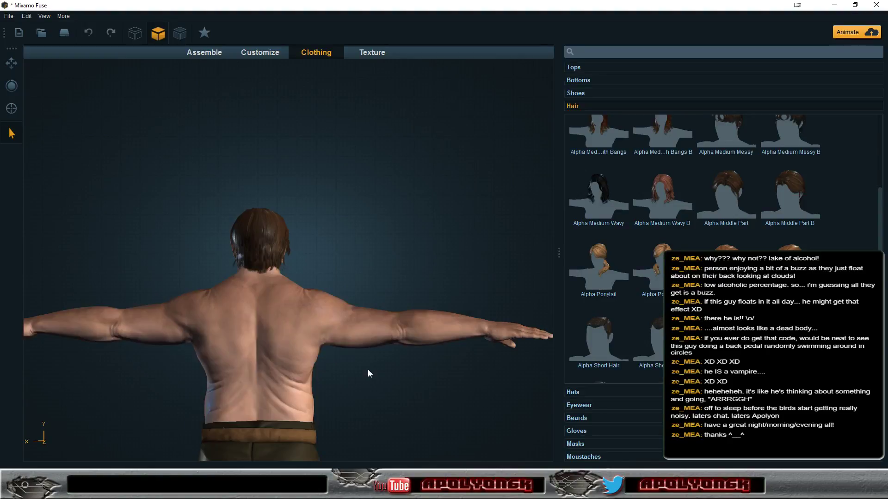
pyautogui.moveTo(349, 353)
pyautogui.mouseDown()
pyautogui.moveTo(403, 362)
pyautogui.moveTo(468, 348)
pyautogui.moveTo(335, 337)
pyautogui.moveTo(357, 353)
pyautogui.mouseUp()
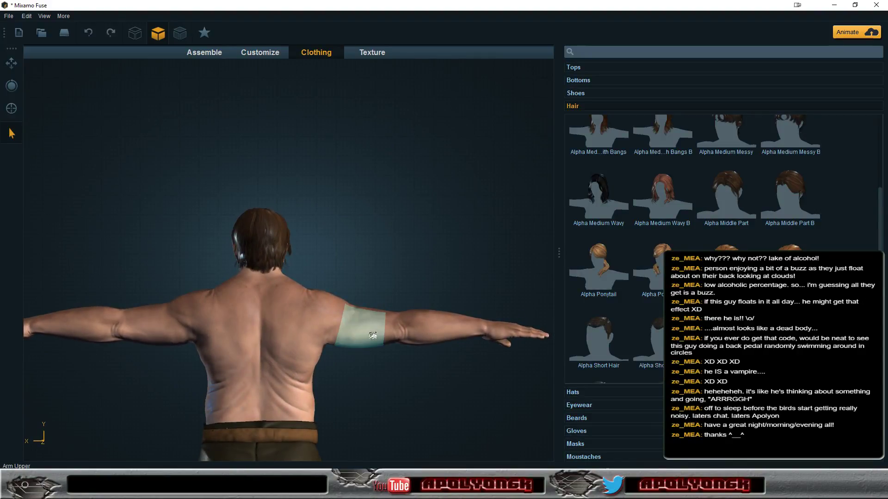
pyautogui.scroll(1, 734, 182)
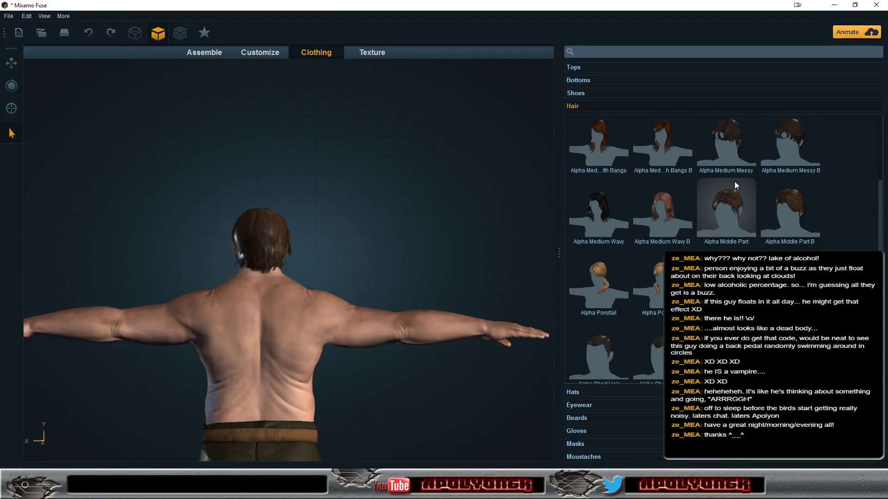
pyautogui.click(278, 67)
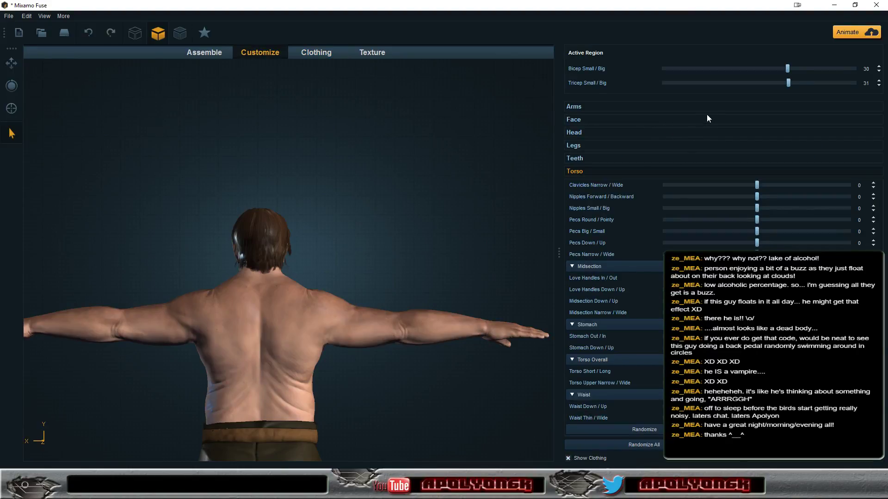
# Select the forearm region and set Forearm Small/Big to 30.
pyautogui.click(429, 327)
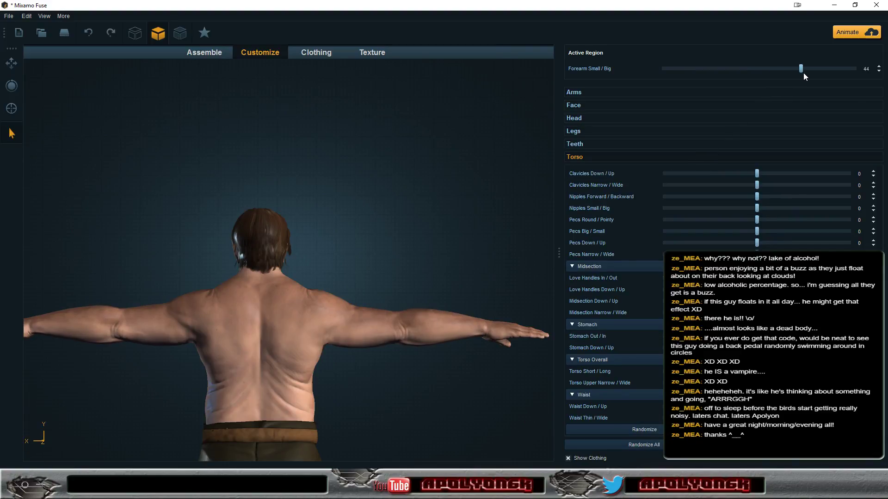
pyautogui.moveTo(799, 73); pyautogui.dragTo(790, 71)
pyautogui.moveTo(505, 294)
pyautogui.mouseDown()
pyautogui.moveTo(439, 287)
pyautogui.moveTo(340, 302)
pyautogui.moveTo(567, 279)
pyautogui.moveTo(660, 291)
pyautogui.moveTo(410, 298)
pyautogui.moveTo(327, 290)
pyautogui.moveTo(777, 296)
pyautogui.moveTo(632, 279)
pyautogui.moveTo(819, 285)
pyautogui.moveTo(195, 292)
pyautogui.moveTo(482, 277)
pyautogui.moveTo(290, 282)
pyautogui.moveTo(446, 311)
pyautogui.moveTo(517, 293)
pyautogui.moveTo(676, 280)
pyautogui.moveTo(540, 305)
pyautogui.mouseUp()
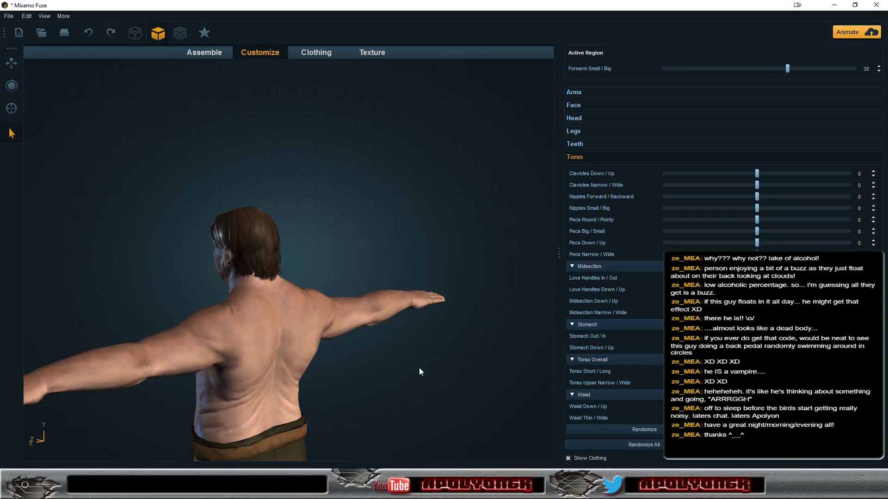
pyautogui.moveTo(418, 368)
pyautogui.mouseDown()
pyautogui.moveTo(343, 366)
pyautogui.moveTo(434, 356)
pyautogui.moveTo(365, 355)
pyautogui.mouseUp()
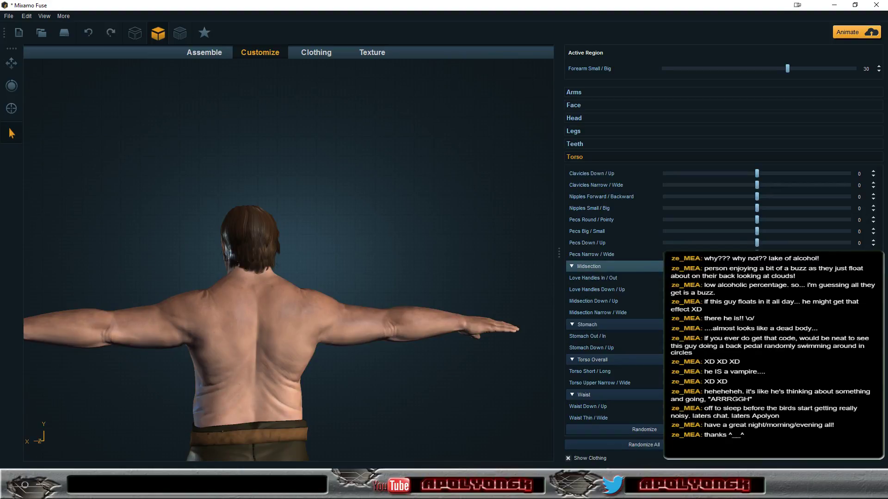
pyautogui.moveTo(435, 281); pyautogui.dragTo(660, 280)
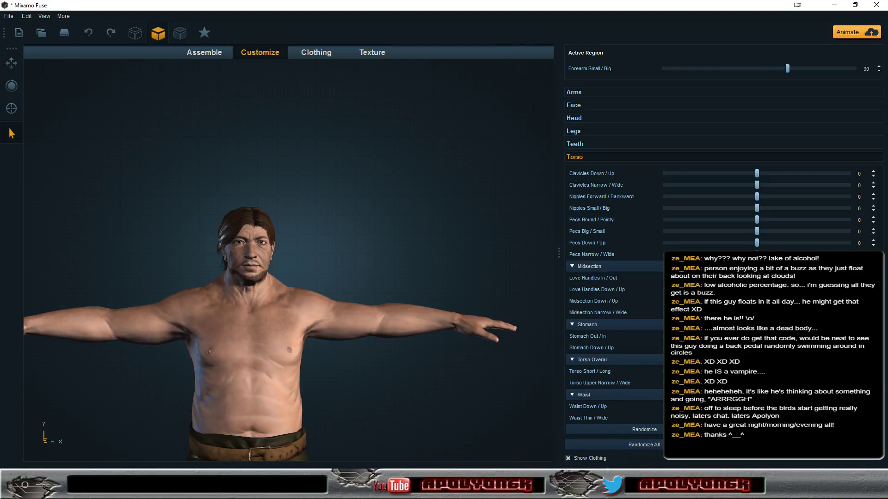
pyautogui.moveTo(523, 376)
pyautogui.mouseDown()
pyautogui.moveTo(337, 366)
pyautogui.moveTo(640, 375)
pyautogui.moveTo(487, 393)
pyautogui.moveTo(349, 379)
pyautogui.moveTo(473, 376)
pyautogui.mouseUp()
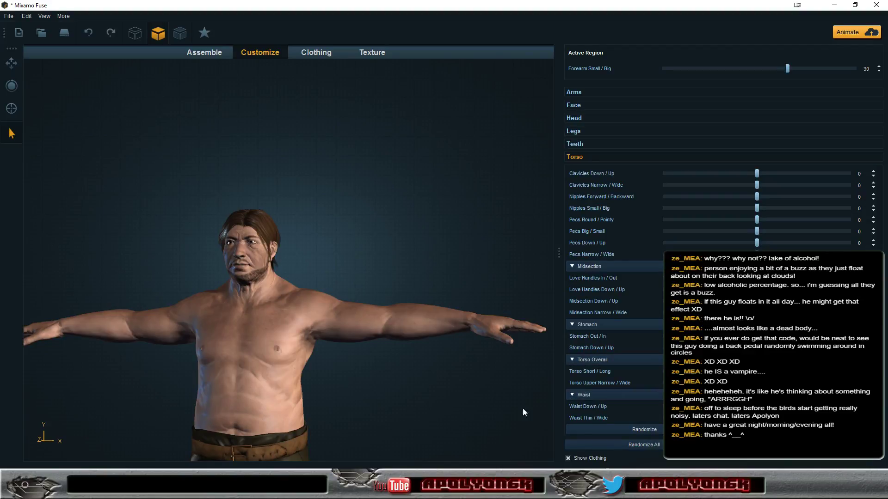
pyautogui.moveTo(523, 408)
pyautogui.mouseDown()
pyautogui.moveTo(601, 394)
pyautogui.moveTo(537, 406)
pyautogui.moveTo(368, 409)
pyautogui.moveTo(641, 404)
pyautogui.moveTo(401, 405)
pyautogui.mouseUp()
pyautogui.scroll(-2, 393, 382)
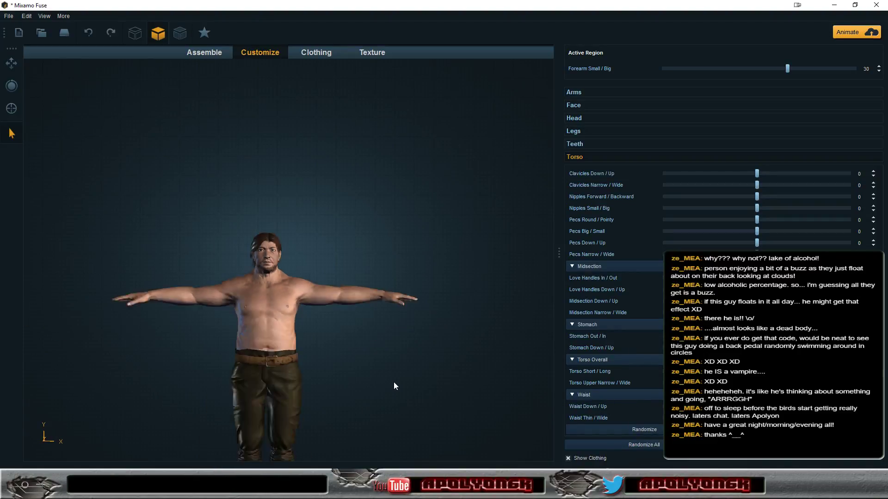
pyautogui.scroll(-1, 394, 382)
pyautogui.scroll(2, 393, 382)
pyautogui.scroll(1, 393, 382)
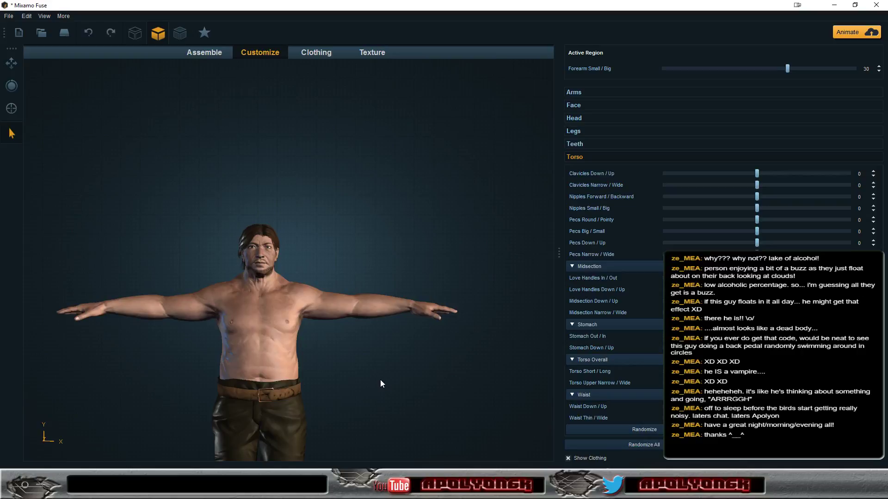
pyautogui.moveTo(381, 379)
pyautogui.mouseDown()
pyautogui.moveTo(601, 368)
pyautogui.moveTo(645, 376)
pyautogui.moveTo(412, 393)
pyautogui.mouseUp()
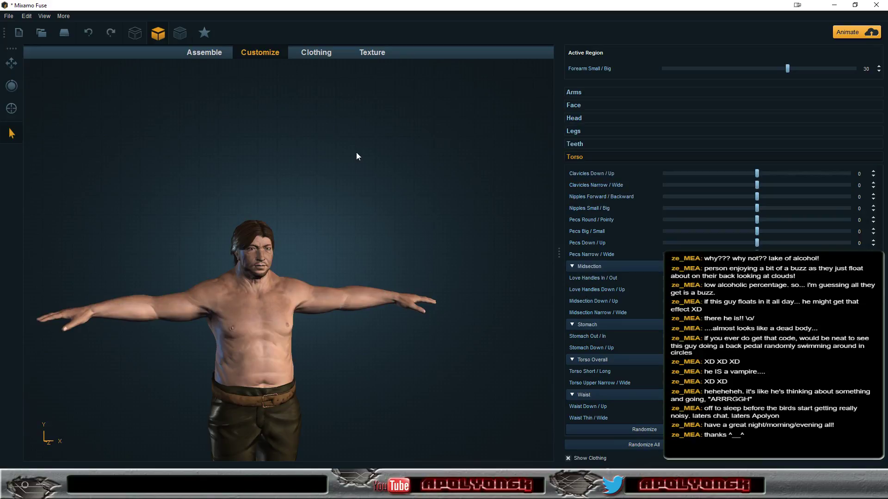
# Open the Clothing tab's Tops category and browse through its thumbnails.
pyautogui.click(312, 54)
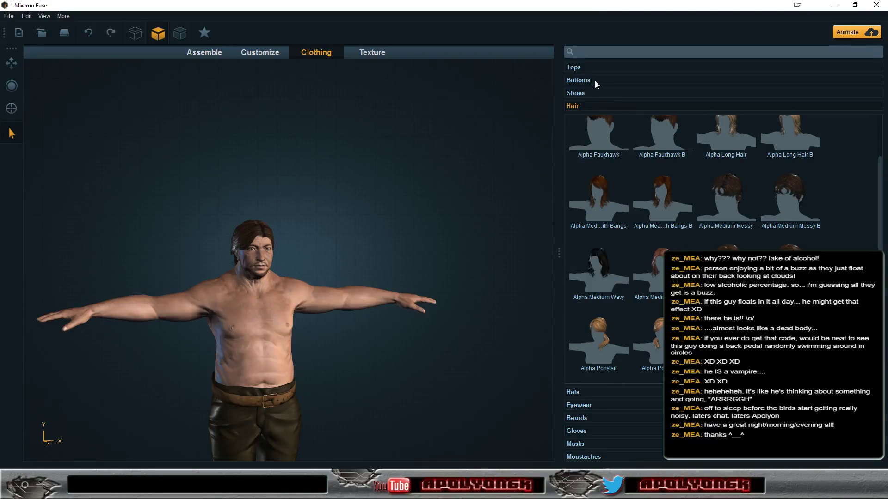
pyautogui.click(579, 69)
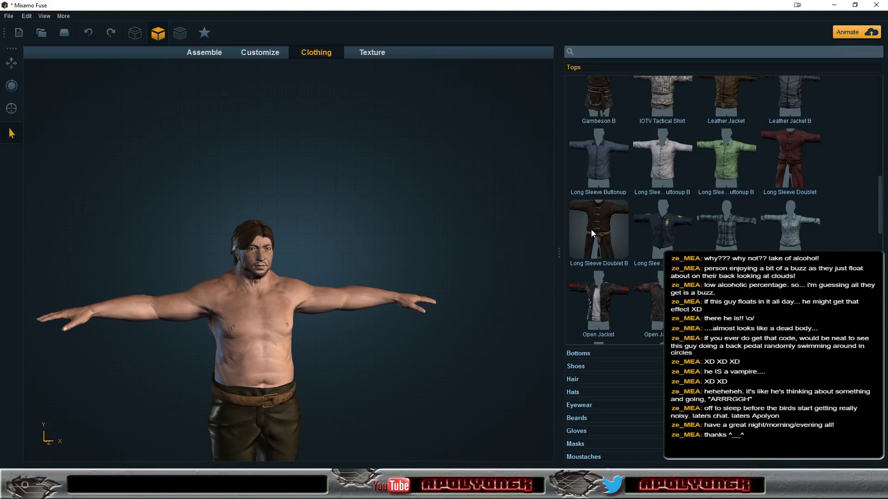
pyautogui.scroll(-2, 591, 229)
pyautogui.scroll(-2, 591, 229)
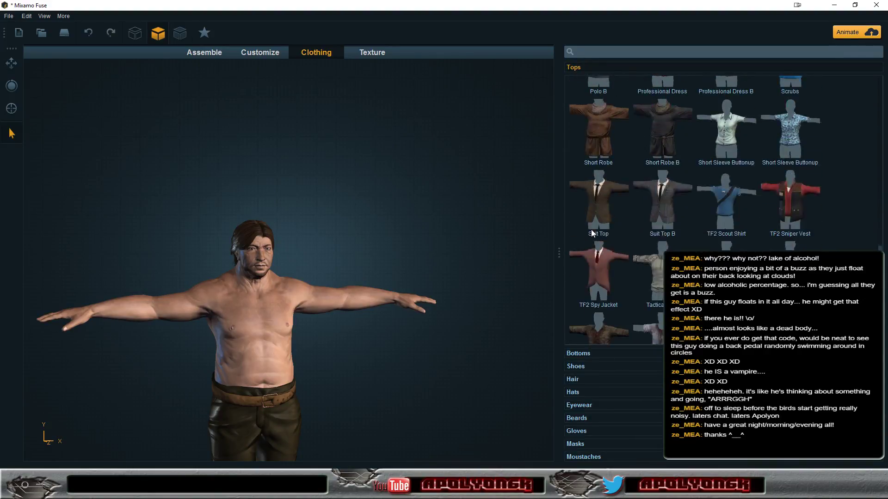
pyautogui.scroll(-2, 873, 225)
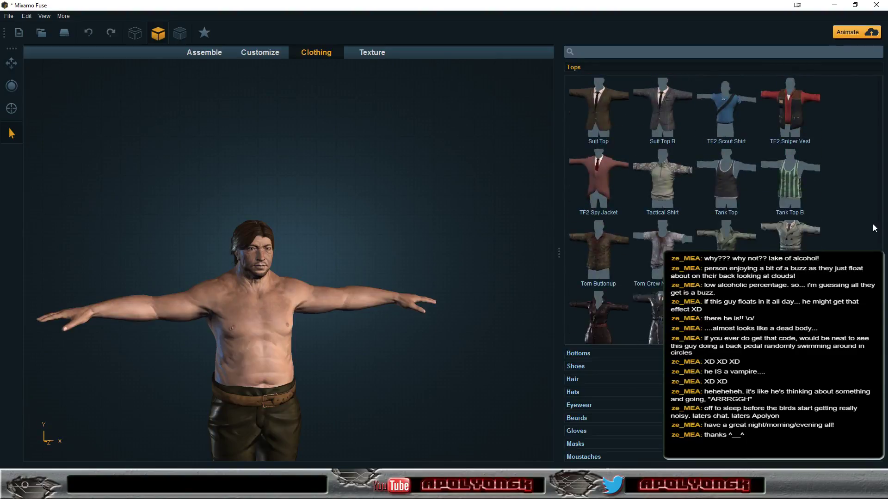
pyautogui.scroll(-2, 864, 225)
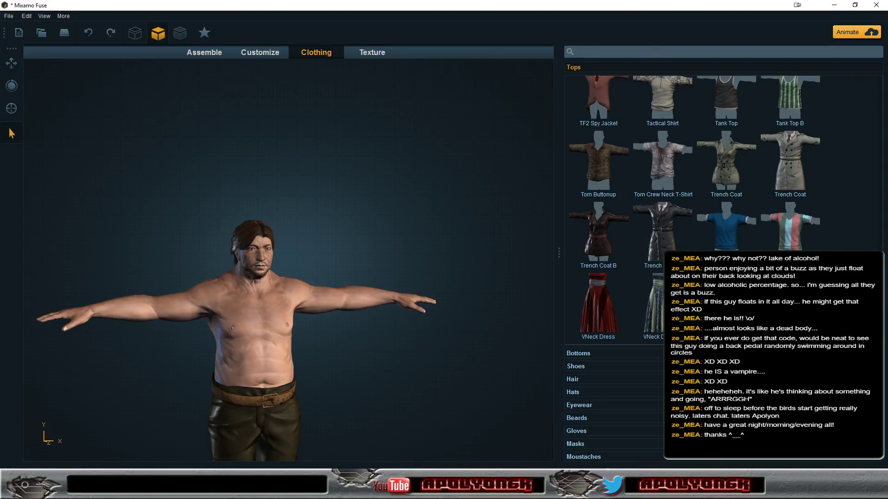
pyautogui.scroll(3, 598, 306)
pyautogui.scroll(3, 598, 305)
pyautogui.scroll(3, 598, 305)
pyautogui.scroll(2, 598, 306)
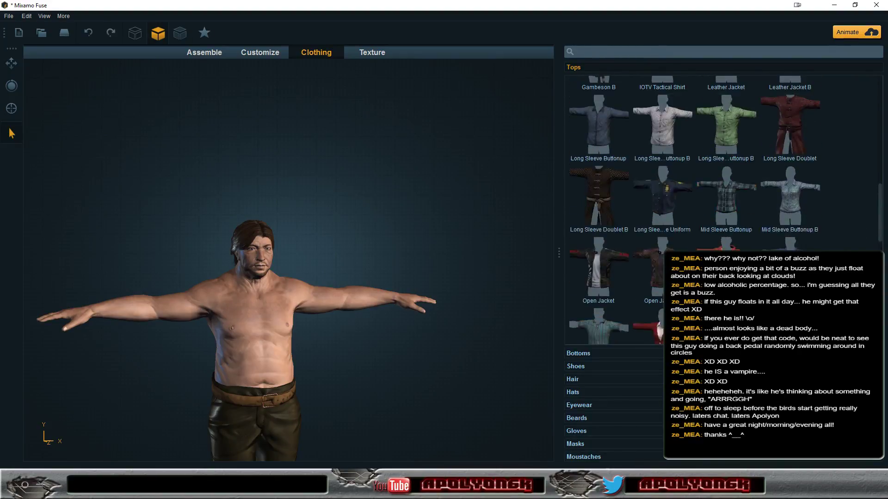
pyautogui.scroll(1, 596, 280)
pyautogui.scroll(1, 596, 280)
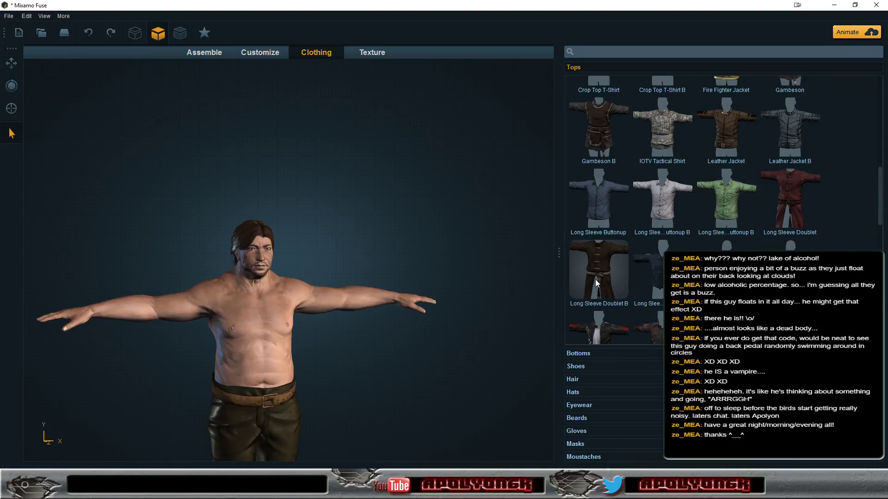
# Put the Long Sleeve Doublet on the character and orbit around to inspect it.
pyautogui.click(791, 196)
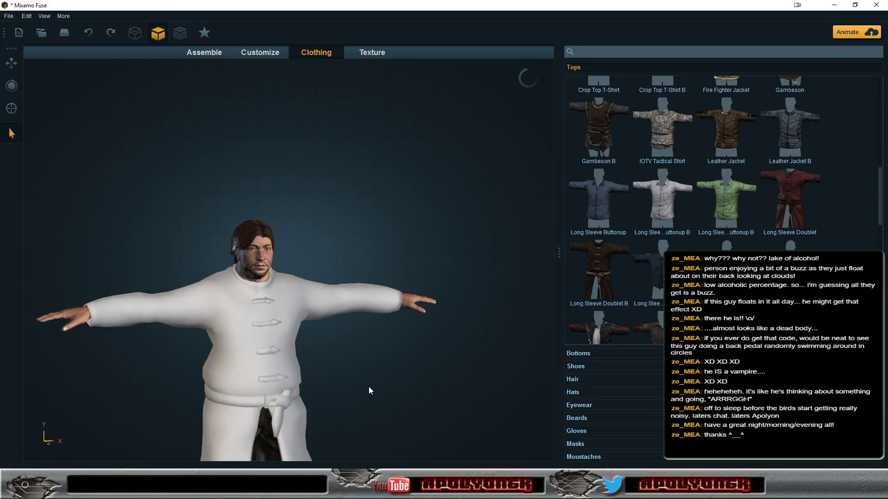
pyautogui.moveTo(356, 365); pyautogui.dragTo(685, 345, button='right')
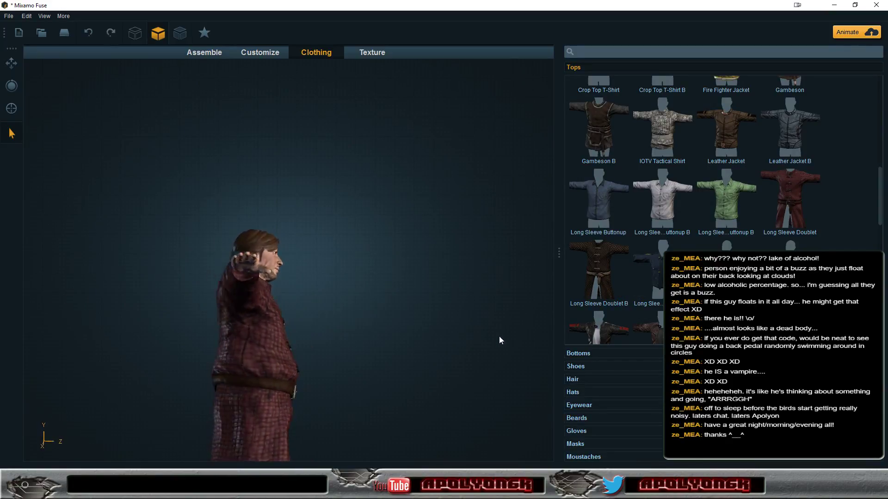
pyautogui.moveTo(609, 344)
pyautogui.mouseDown(button='right')
pyautogui.moveTo(297, 373)
pyautogui.moveTo(615, 366)
pyautogui.moveTo(185, 370)
pyautogui.mouseUp(button='right')
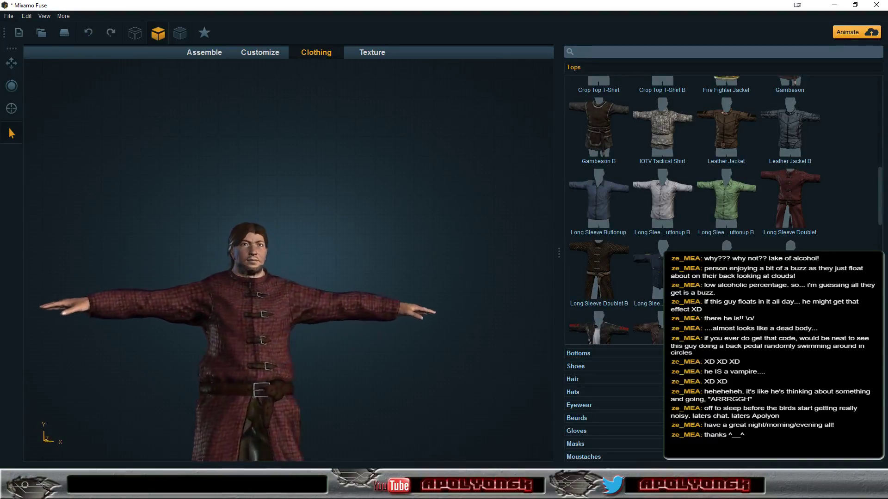
pyautogui.moveTo(635, 357)
pyautogui.mouseDown(button='right')
pyautogui.moveTo(293, 354)
pyautogui.moveTo(553, 347)
pyautogui.moveTo(388, 324)
pyautogui.moveTo(340, 369)
pyautogui.moveTo(318, 339)
pyautogui.moveTo(210, 342)
pyautogui.moveTo(215, 355)
pyautogui.moveTo(323, 359)
pyautogui.moveTo(421, 384)
pyautogui.moveTo(536, 391)
pyautogui.moveTo(303, 381)
pyautogui.moveTo(294, 398)
pyautogui.moveTo(314, 387)
pyautogui.mouseUp(button='right')
pyautogui.scroll(-2, 366, 347)
pyautogui.scroll(-2, 355, 370)
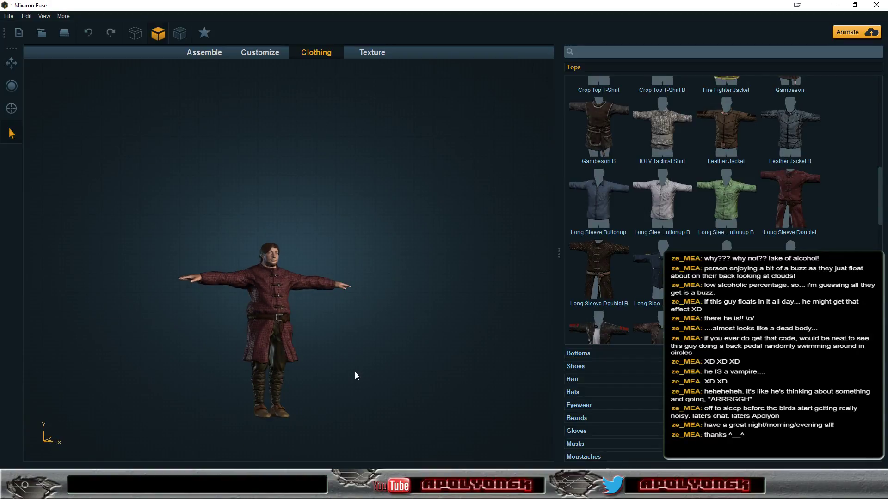
pyautogui.scroll(2, 354, 371)
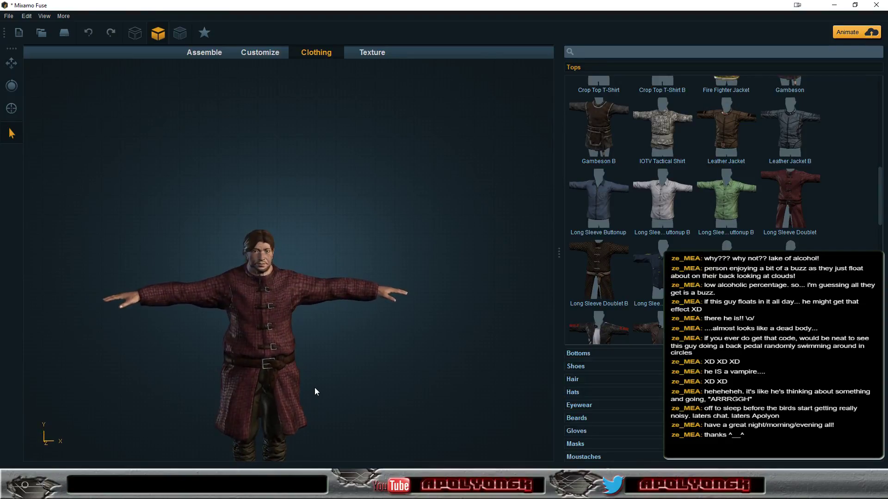
pyautogui.scroll(3, 316, 376)
pyautogui.scroll(2, 315, 375)
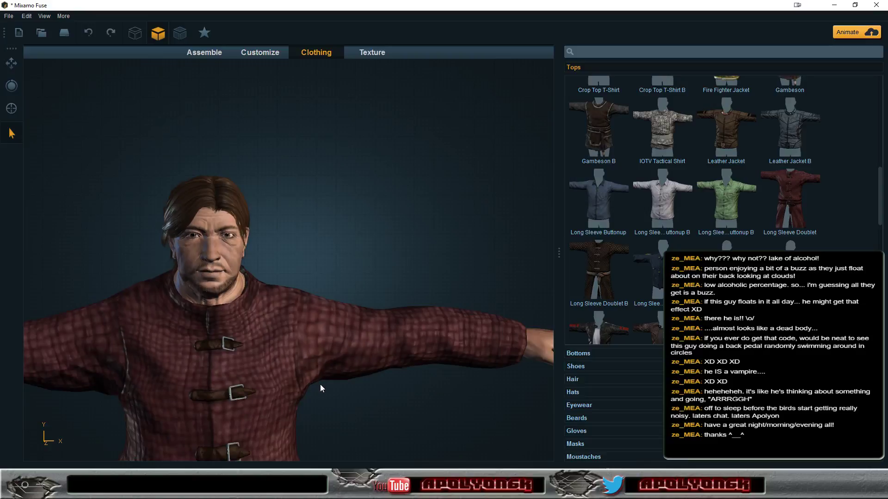
pyautogui.moveTo(325, 405)
pyautogui.mouseDown(button='right')
pyautogui.moveTo(487, 394)
pyautogui.moveTo(396, 394)
pyautogui.moveTo(384, 379)
pyautogui.mouseUp(button='right')
# In the Texture workspace, select the body and lower its Age to 0.50.
pyautogui.click(375, 55)
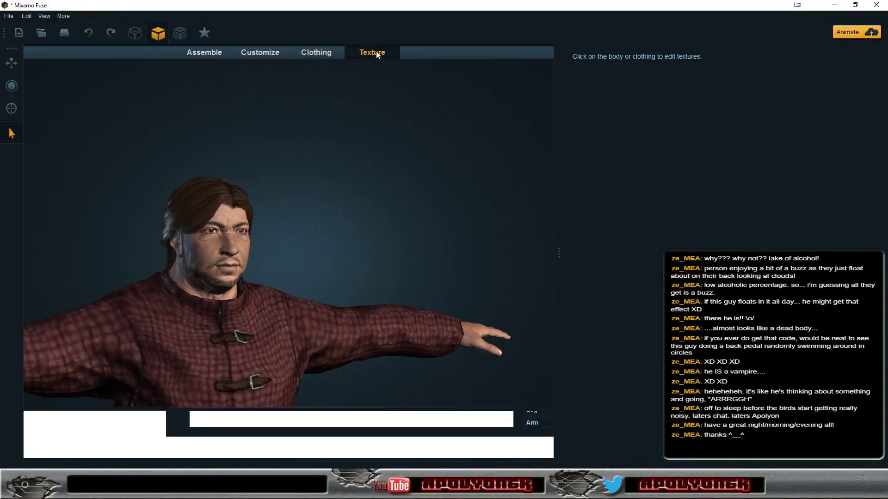
pyautogui.click(208, 227)
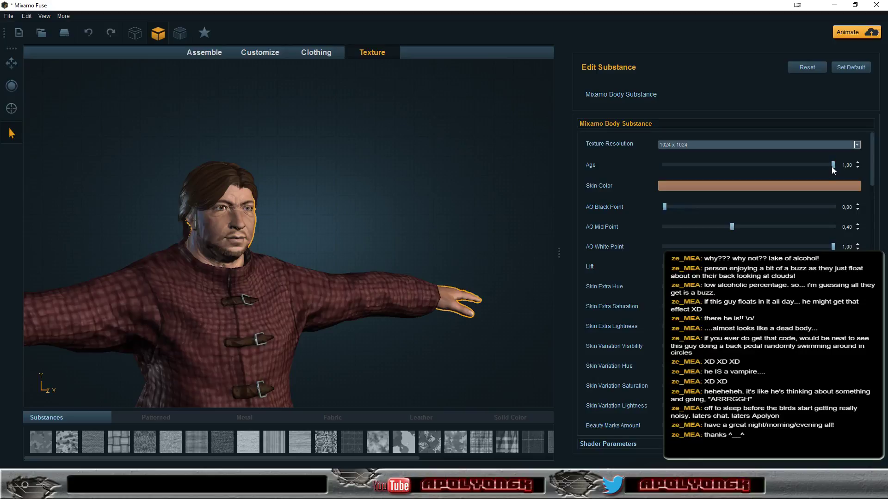
pyautogui.moveTo(832, 167); pyautogui.dragTo(793, 170)
pyautogui.scroll(2, 305, 245)
pyautogui.scroll(2, 300, 250)
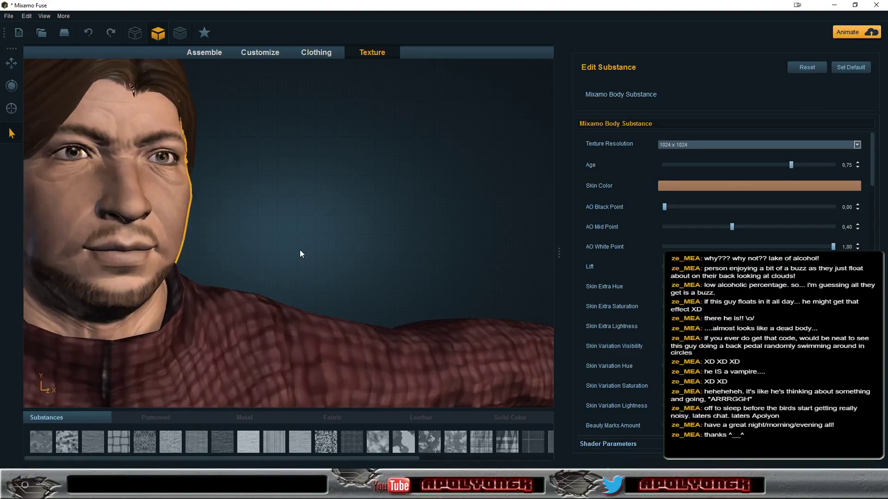
pyautogui.moveTo(297, 256)
pyautogui.mouseDown()
pyautogui.moveTo(405, 254)
pyautogui.moveTo(269, 257)
pyautogui.moveTo(303, 250)
pyautogui.mouseUp()
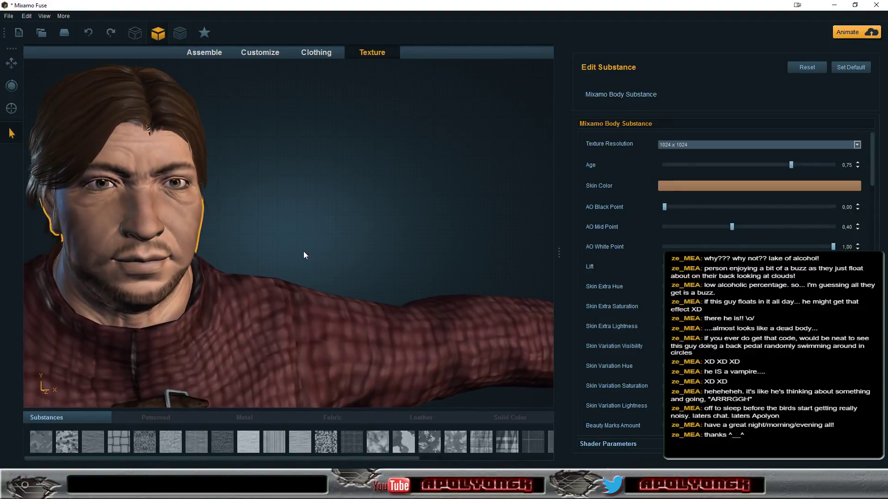
pyautogui.click(774, 162)
pyautogui.moveTo(769, 167); pyautogui.dragTo(754, 167)
pyautogui.moveTo(367, 222)
pyautogui.mouseDown()
pyautogui.moveTo(517, 220)
pyautogui.moveTo(282, 225)
pyautogui.moveTo(402, 224)
pyautogui.moveTo(391, 226)
pyautogui.mouseUp()
# Set the skin color to light tan RGB 197, 145, 118 using the basic swatches.
pyautogui.click(721, 187)
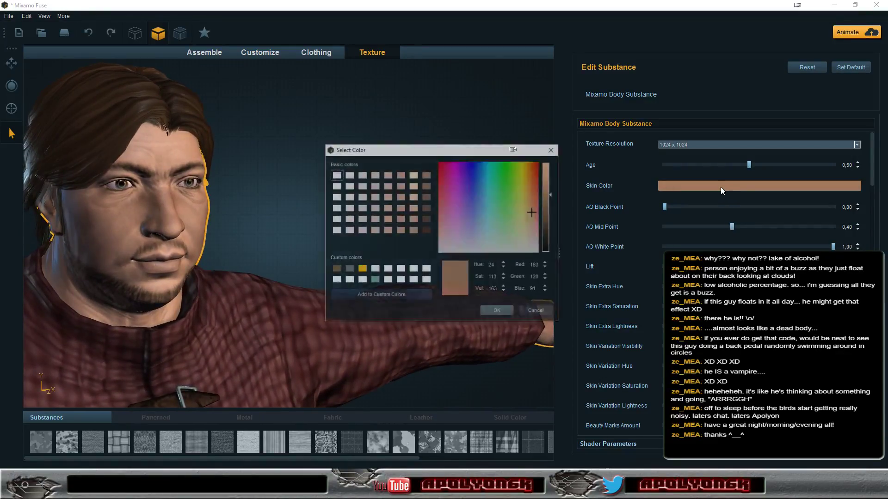
pyautogui.click(388, 197)
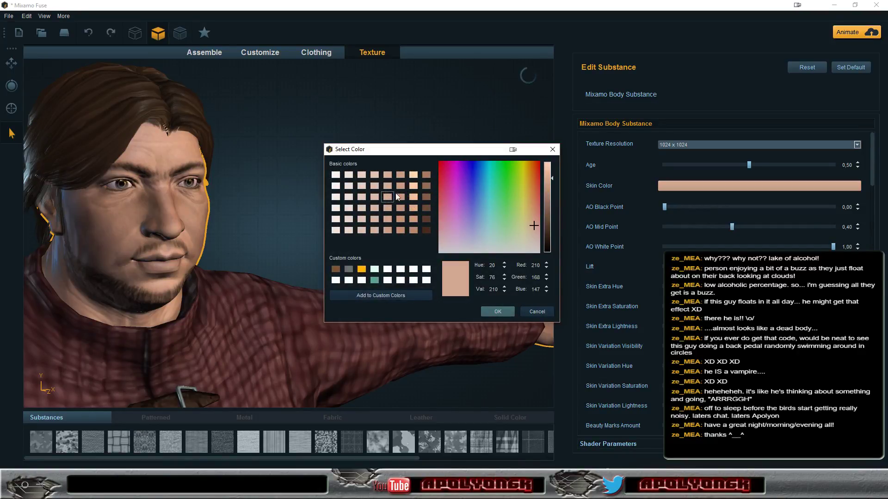
pyautogui.click(400, 197)
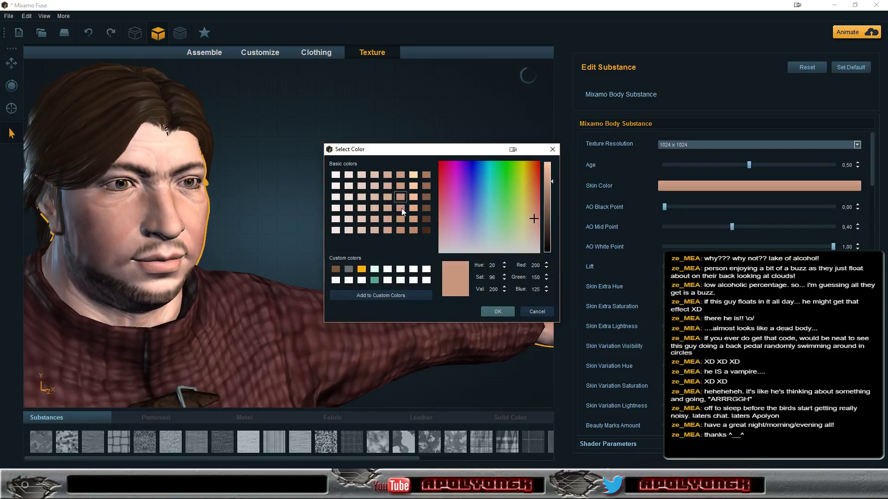
pyautogui.click(402, 209)
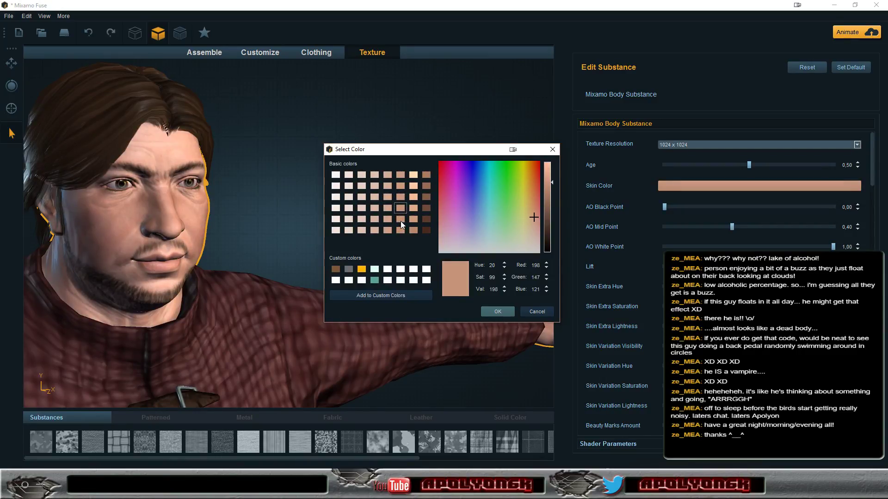
pyautogui.click(400, 221)
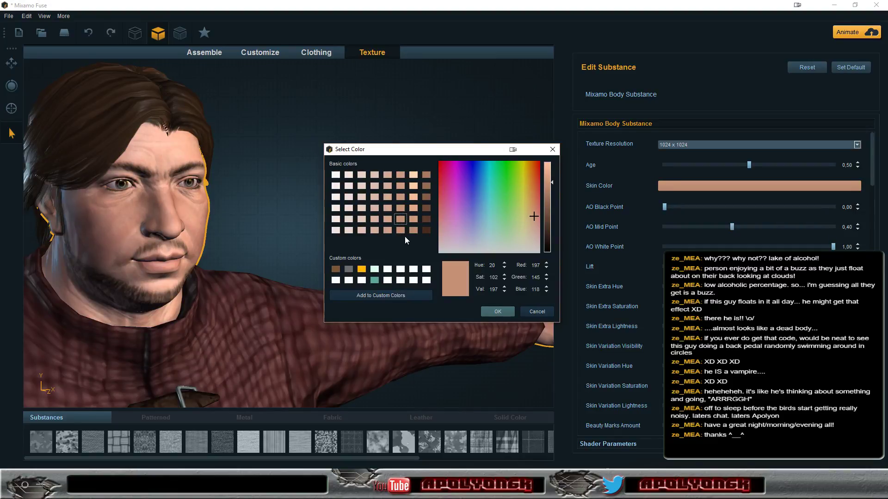